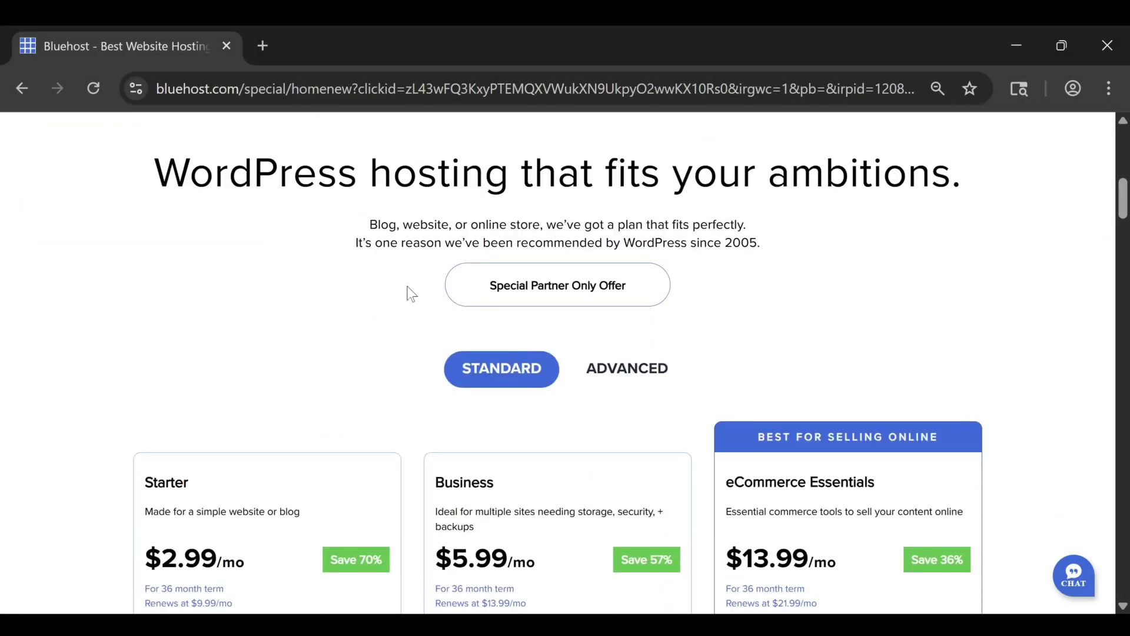
scroll(389, 291, down, 3)
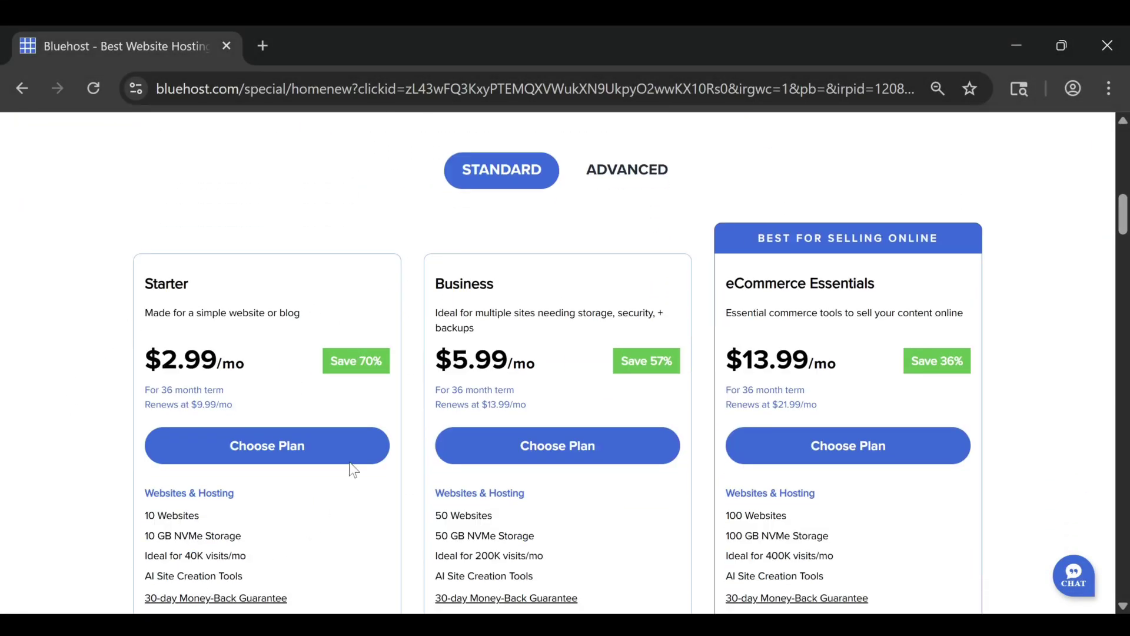
Step: Choose the Starter hosting plan and search for the free domain tcts-consulting.com
click(270, 457)
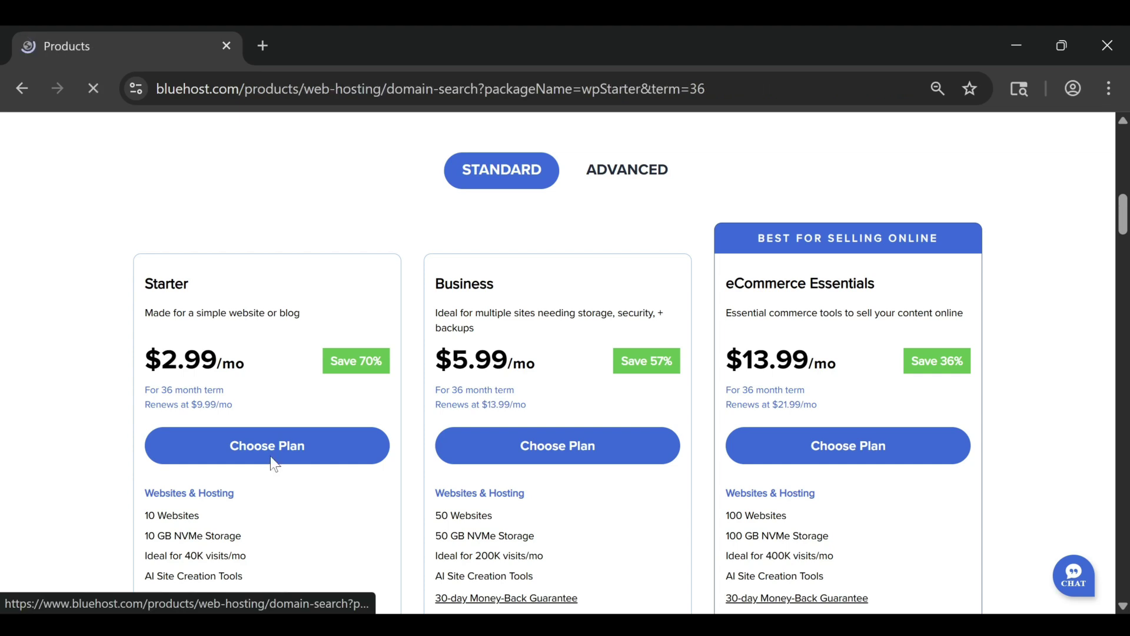
text(tcts-consulting)
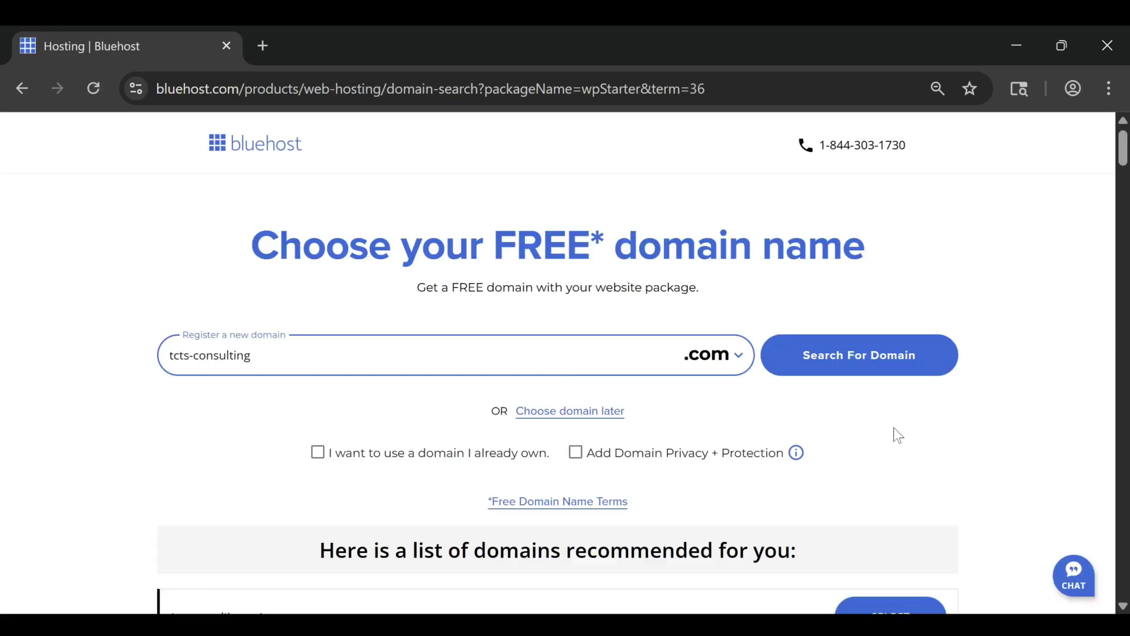
click(876, 356)
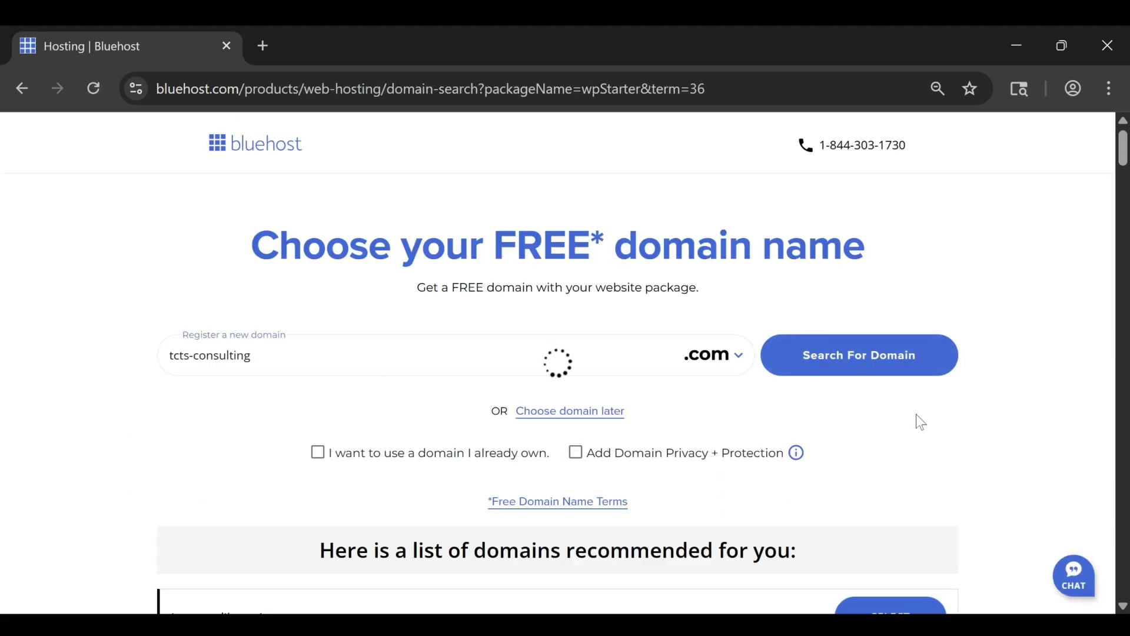
Step: Switch the Starter hosting term to 1 Year at $3.99/mo, making the total $47.88
click(326, 318)
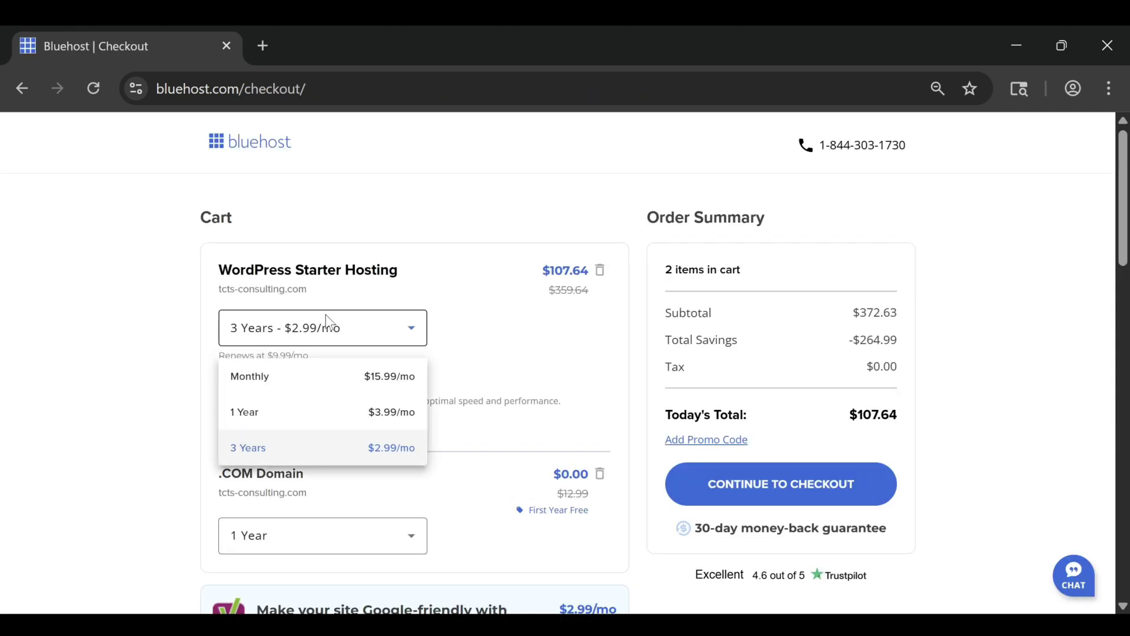
click(253, 419)
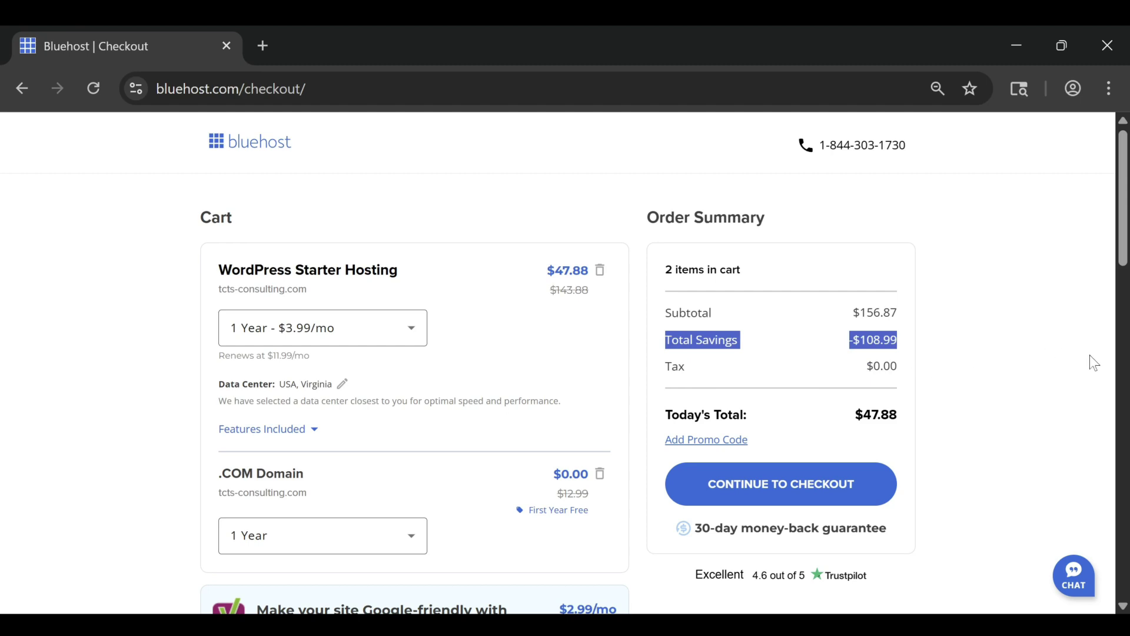
click(1039, 321)
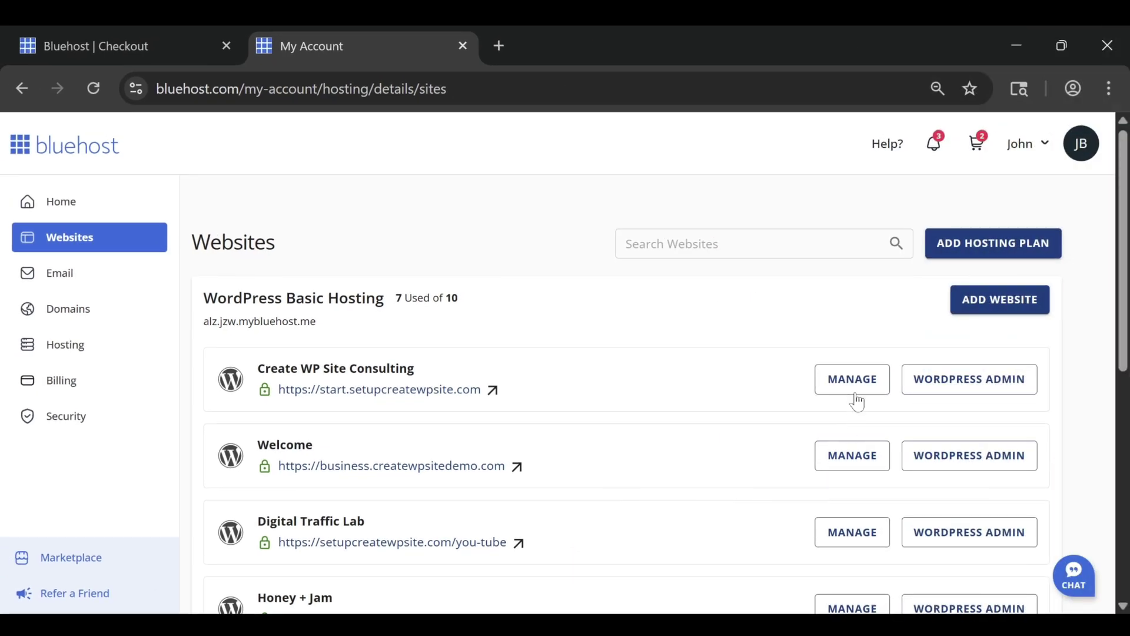
Step: Open WordPress Admin from the Create WP Site Consulting site's Manage view
click(856, 398)
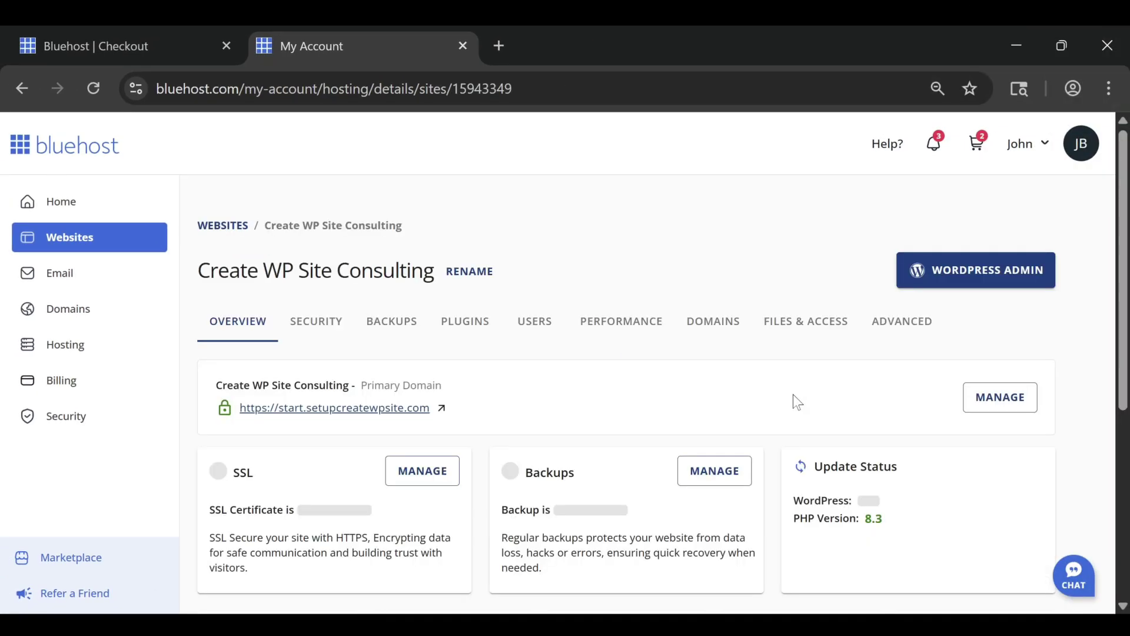
click(950, 281)
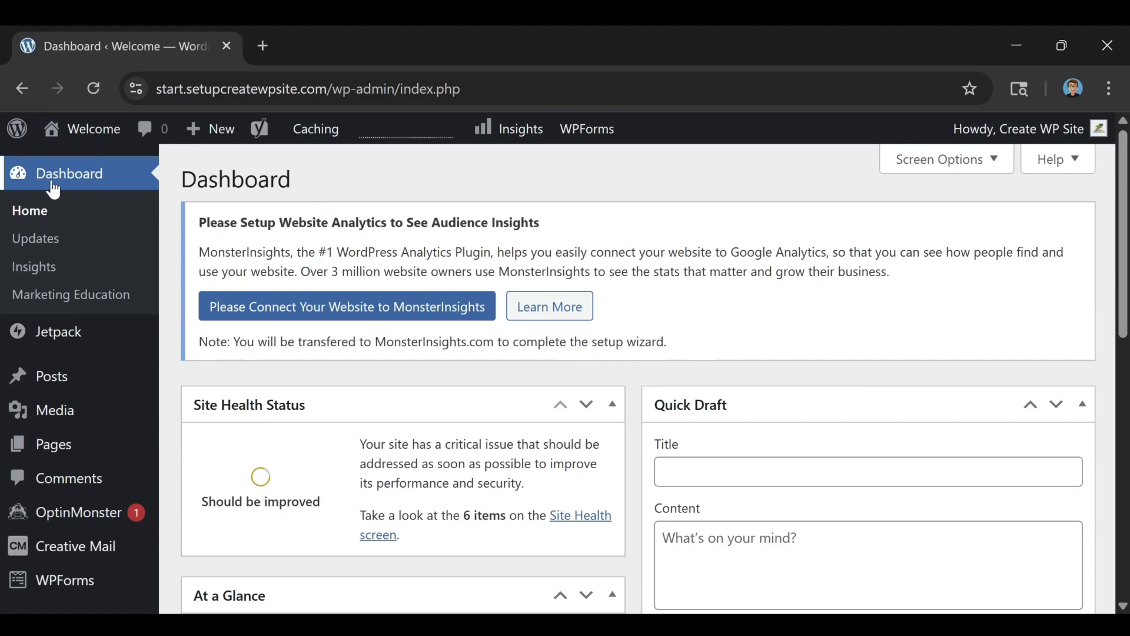
mouse_move(57, 542)
scroll(57, 543, down, 8)
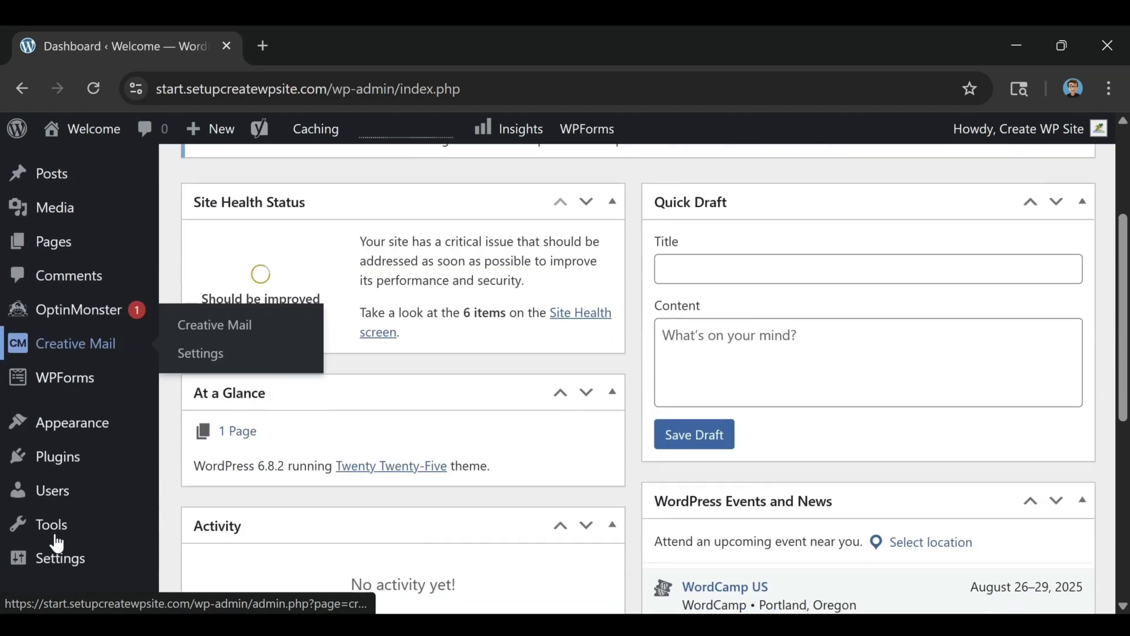
scroll(47, 253, up, 8)
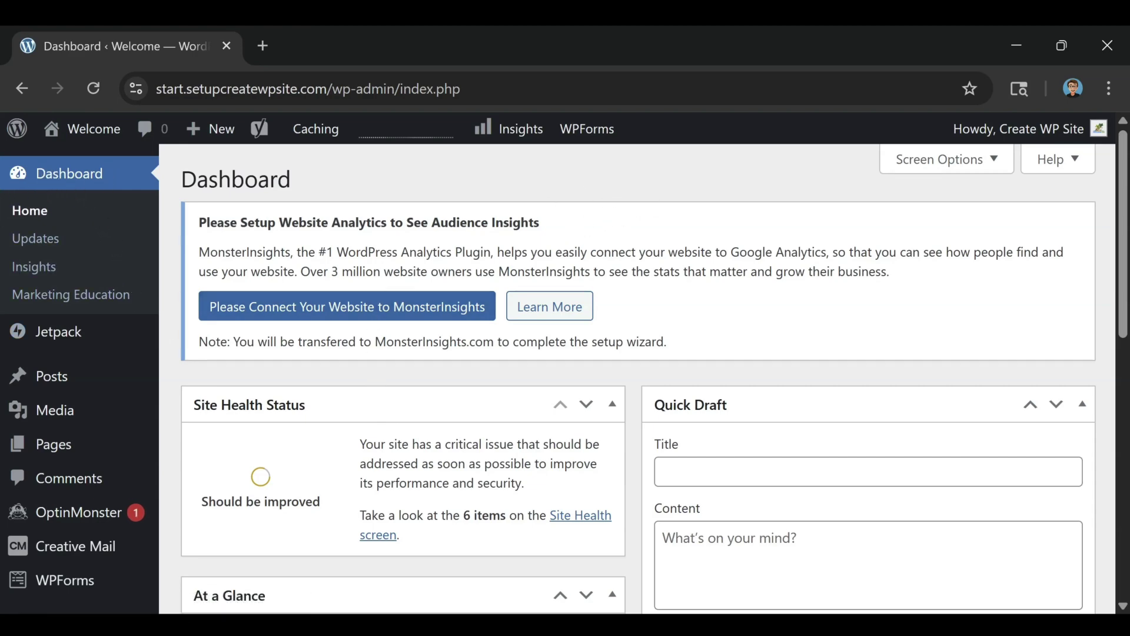
scroll(724, 303, down, 5)
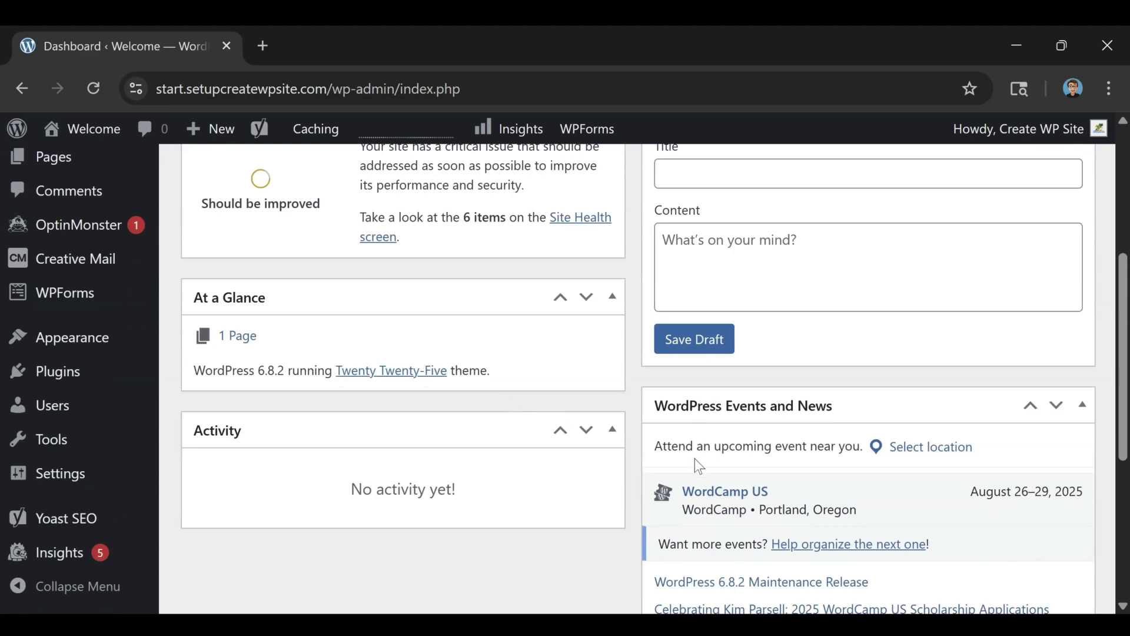
scroll(501, 463, up, 5)
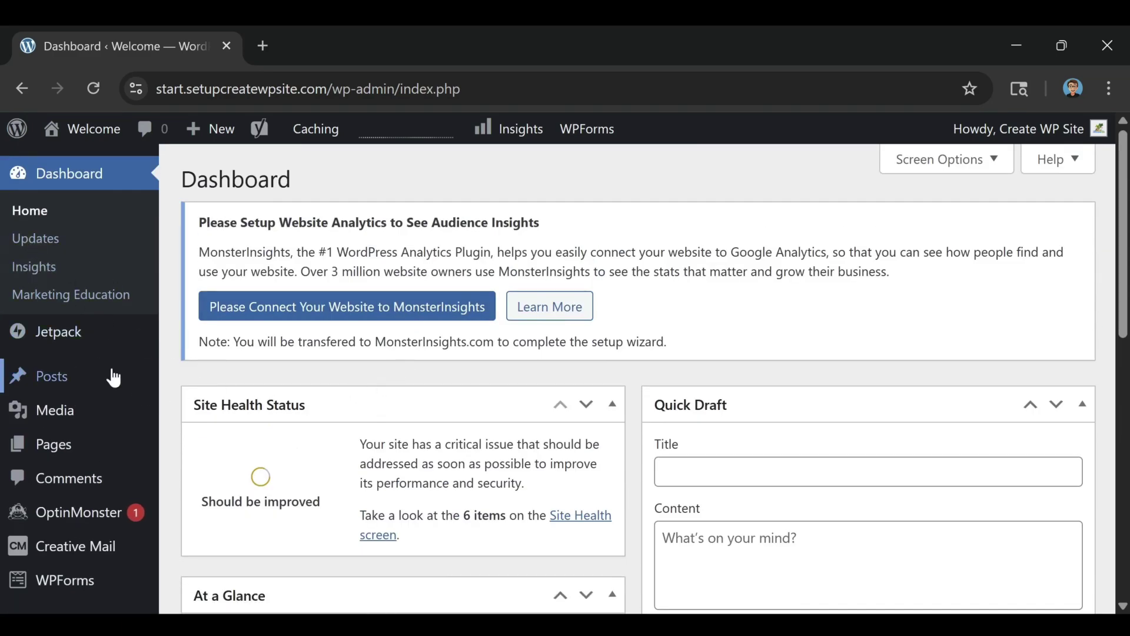
click(53, 385)
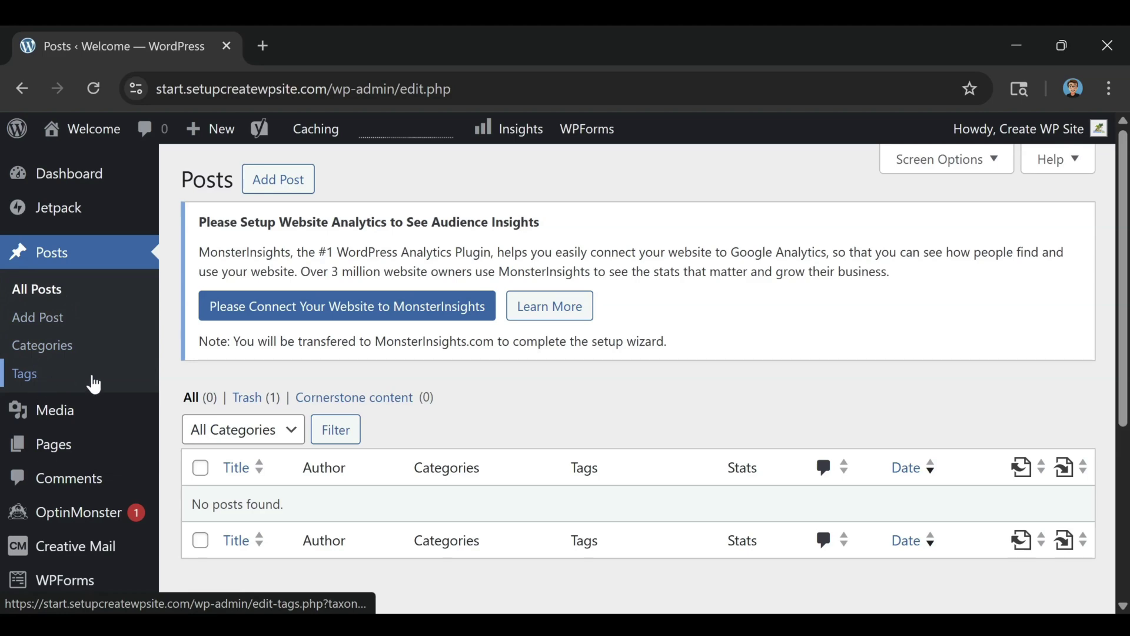
Step: Check the empty Media Library and the Add Media File page, then go to Pages
click(51, 408)
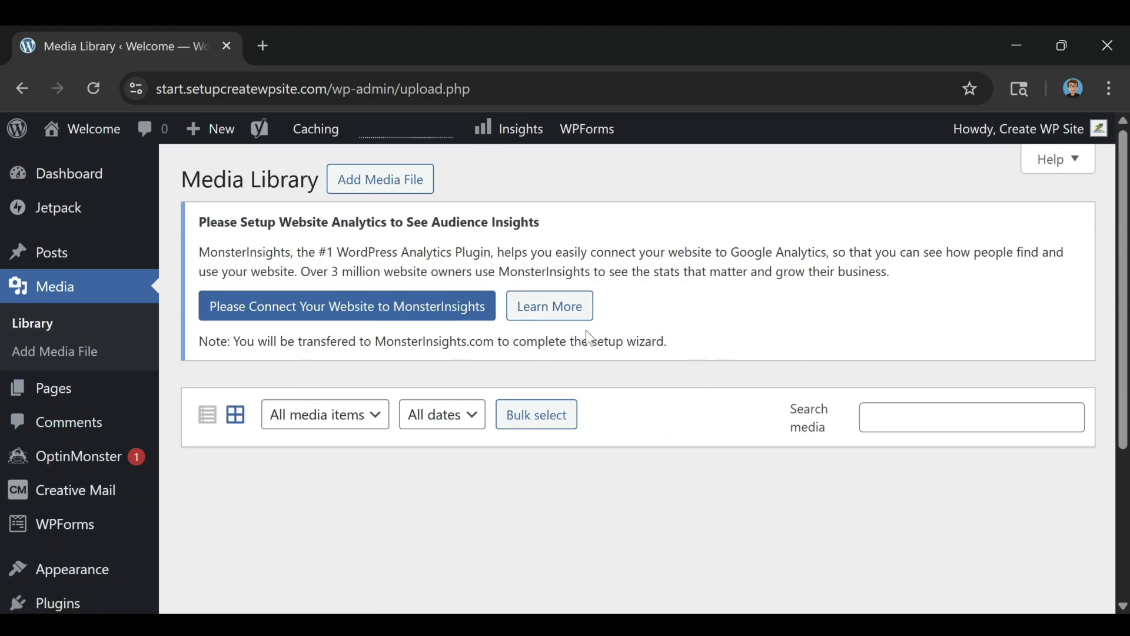
click(66, 353)
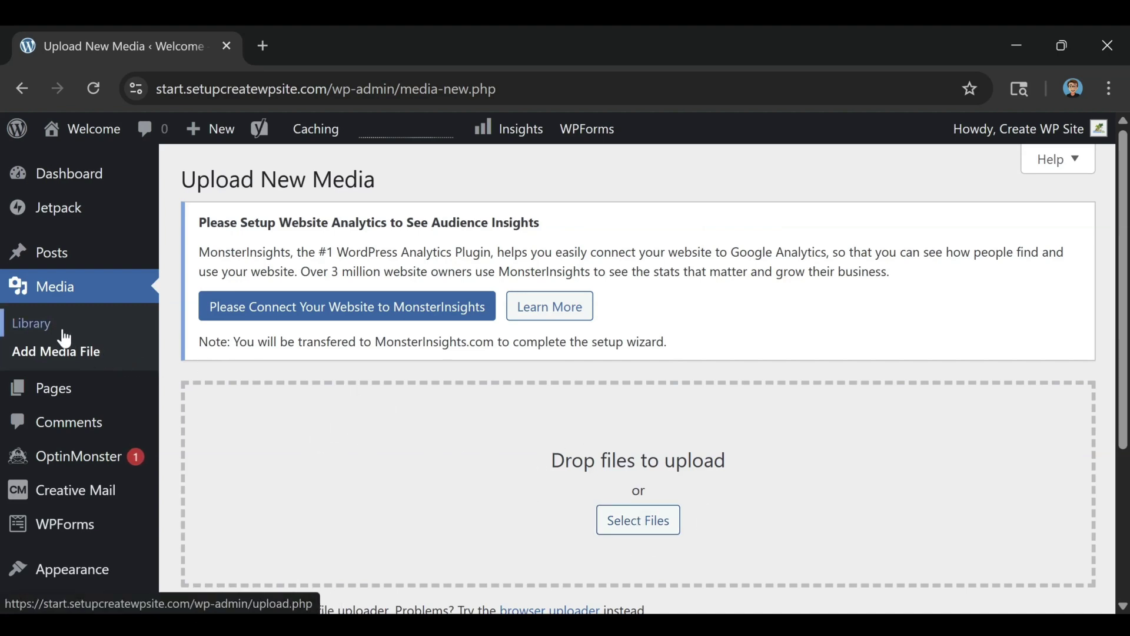
click(62, 404)
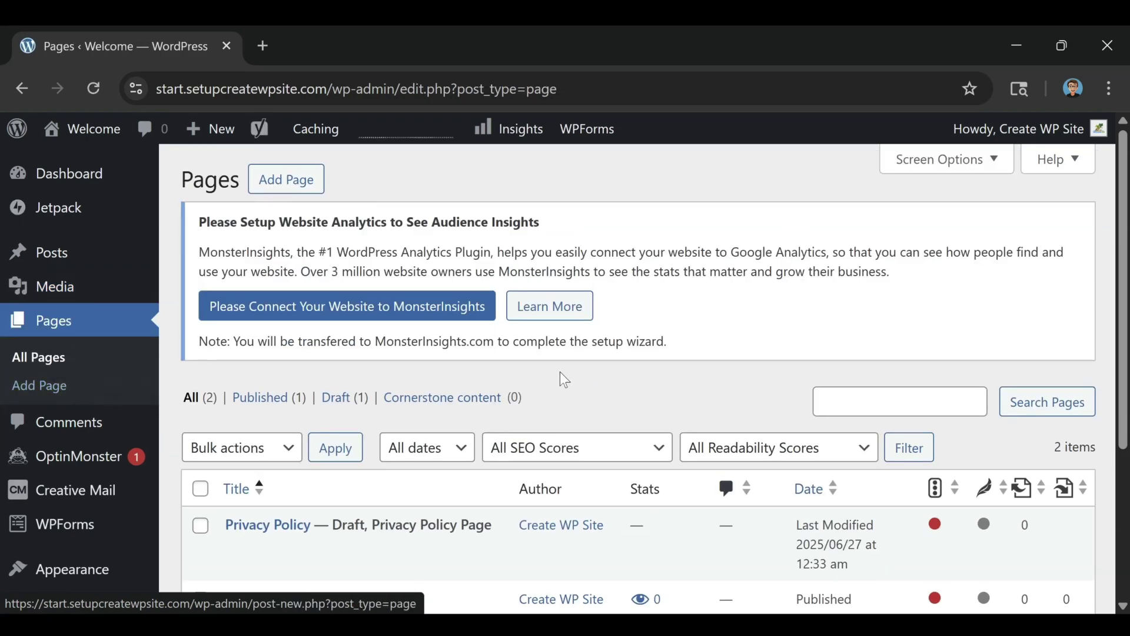
Step: Scroll the two-item Pages list, then view the empty Comments list
scroll(353, 441, down, 2)
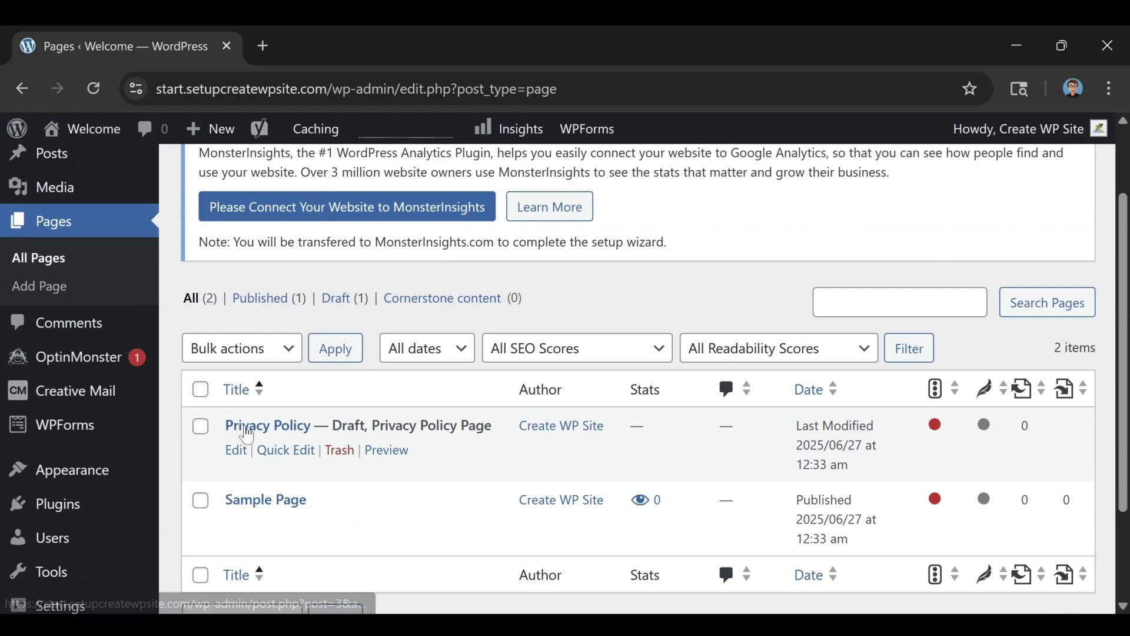
scroll(566, 459, up, 2)
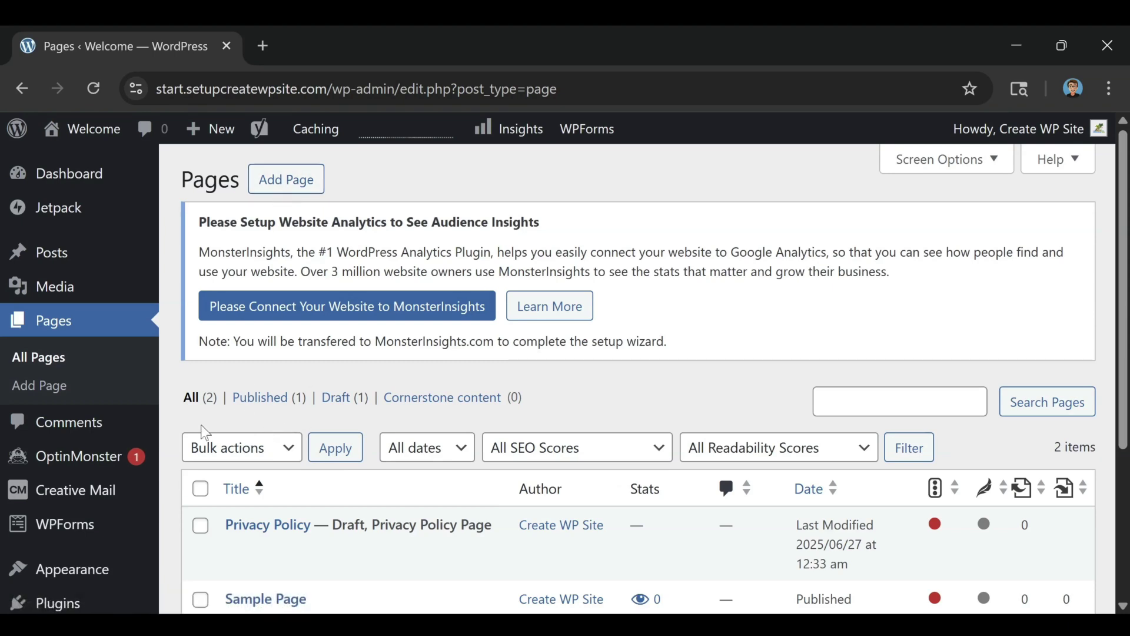
click(59, 435)
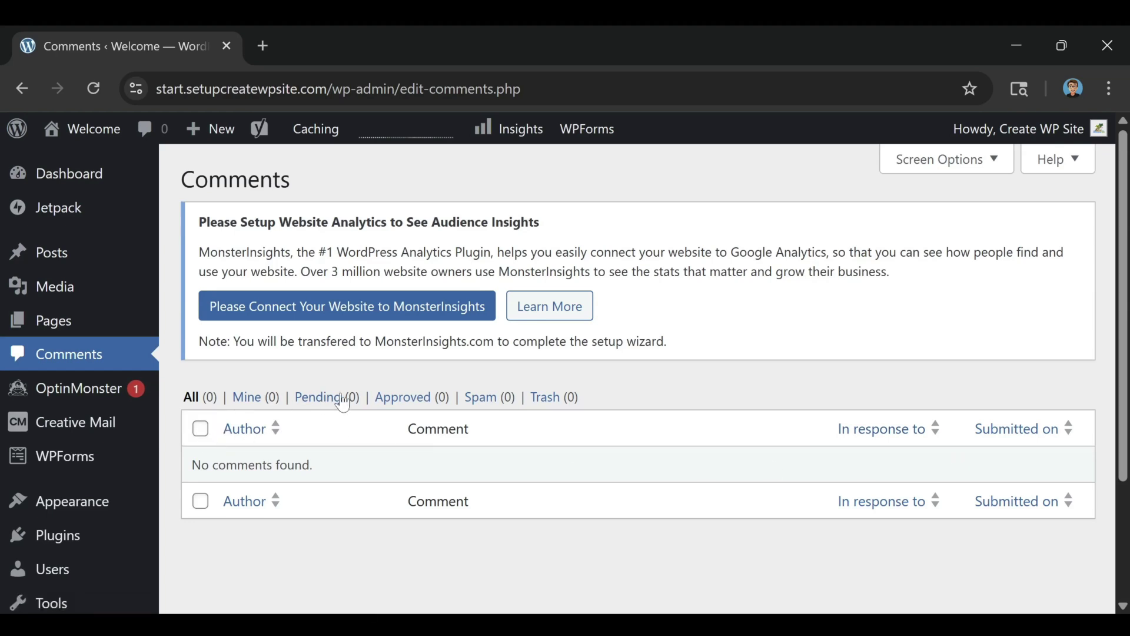
Step: Browse the three installed themes under Appearance
click(69, 507)
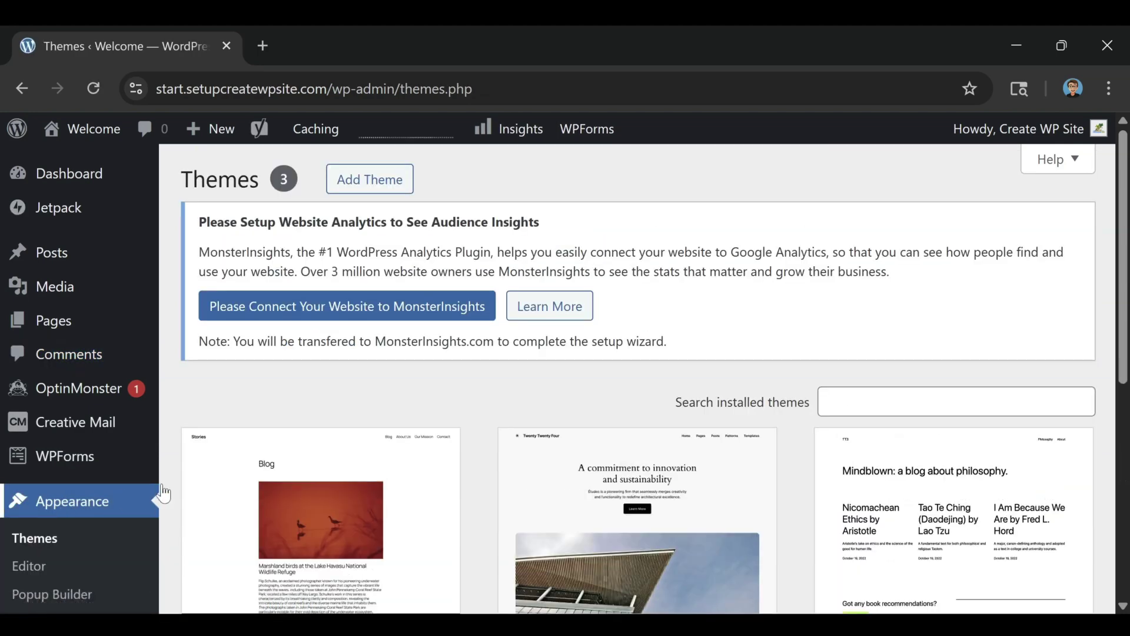
scroll(103, 431, down, 2)
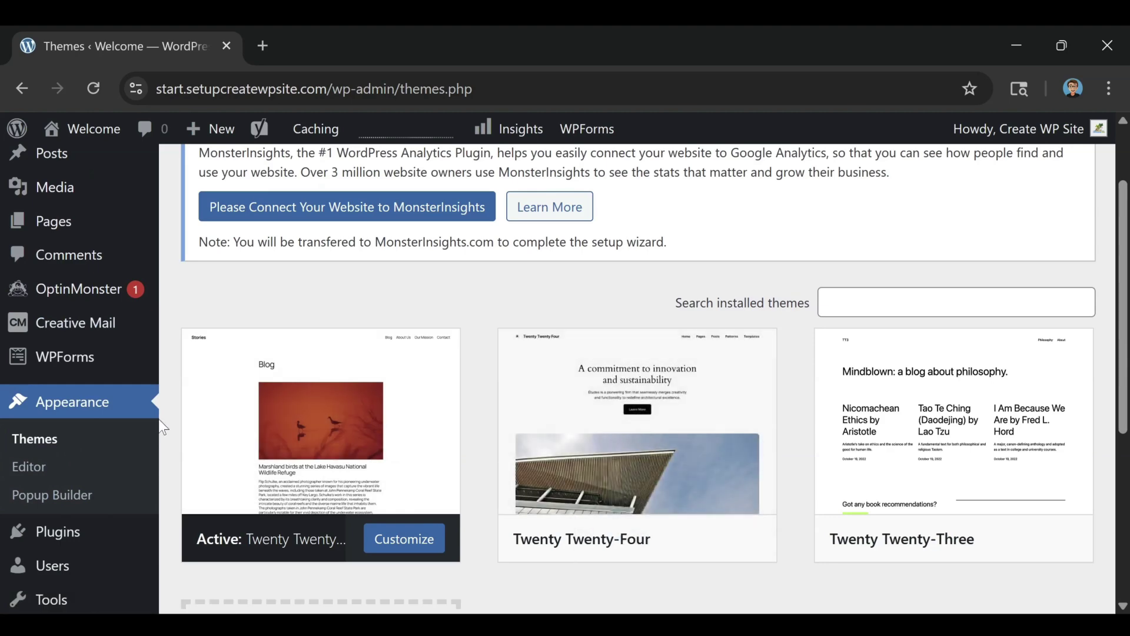
scroll(41, 416, down, 5)
scroll(512, 393, up, 5)
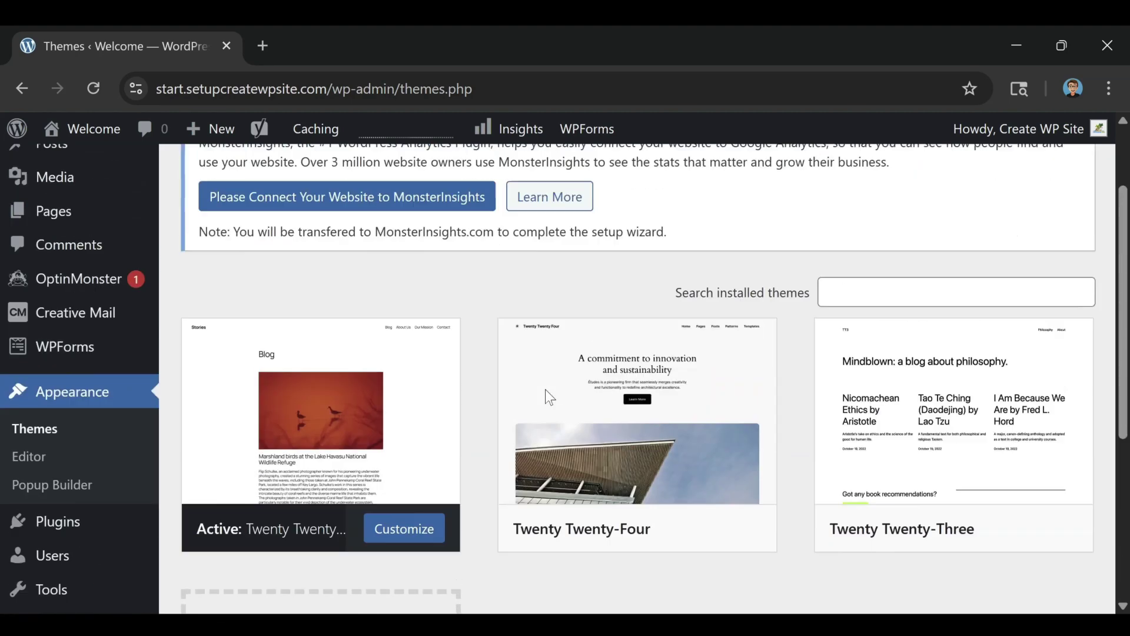
Step: Review the nine installed plugins, 6 active and 3 inactive
click(52, 534)
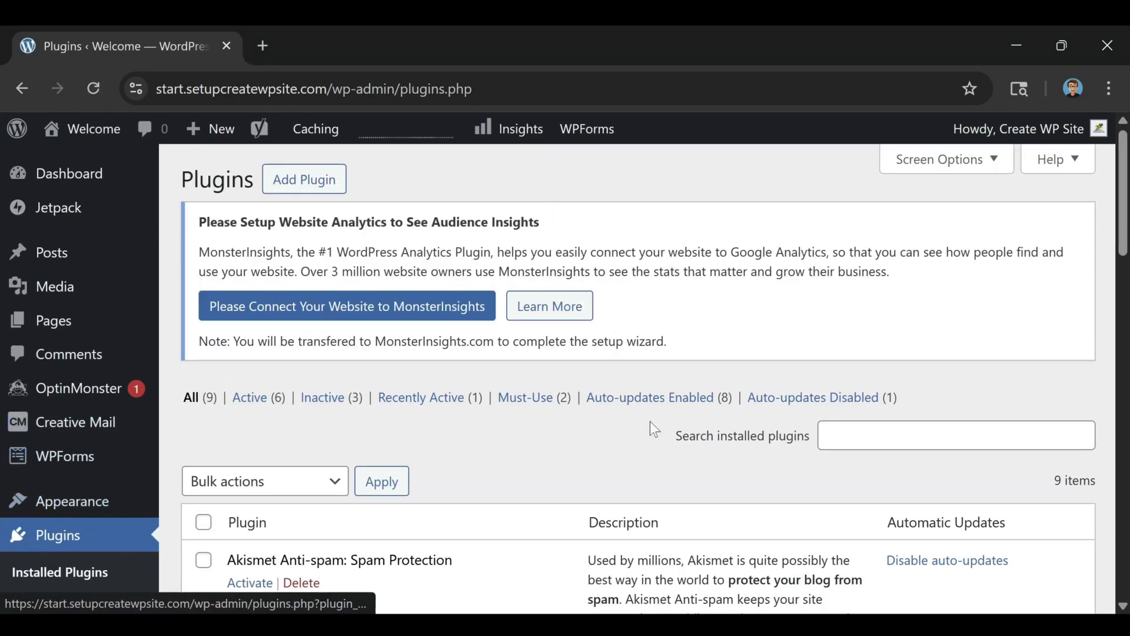
scroll(745, 458, down, 7)
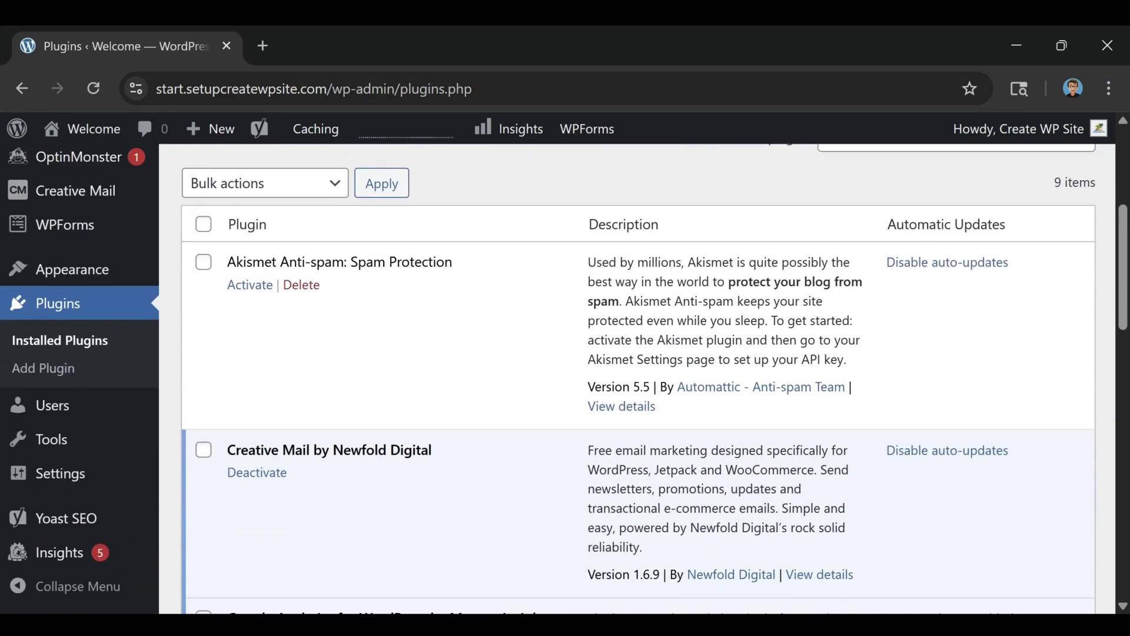
scroll(547, 464, up, 7)
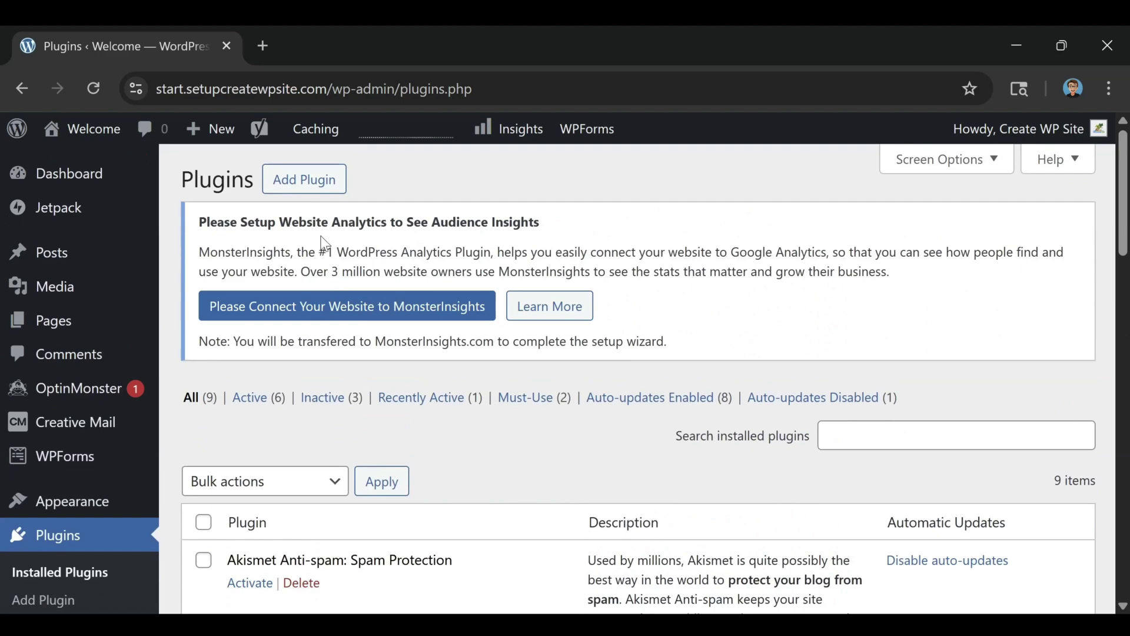
Step: Browse the Popular tab of the Add Plugins directory, then open the Users list
click(306, 180)
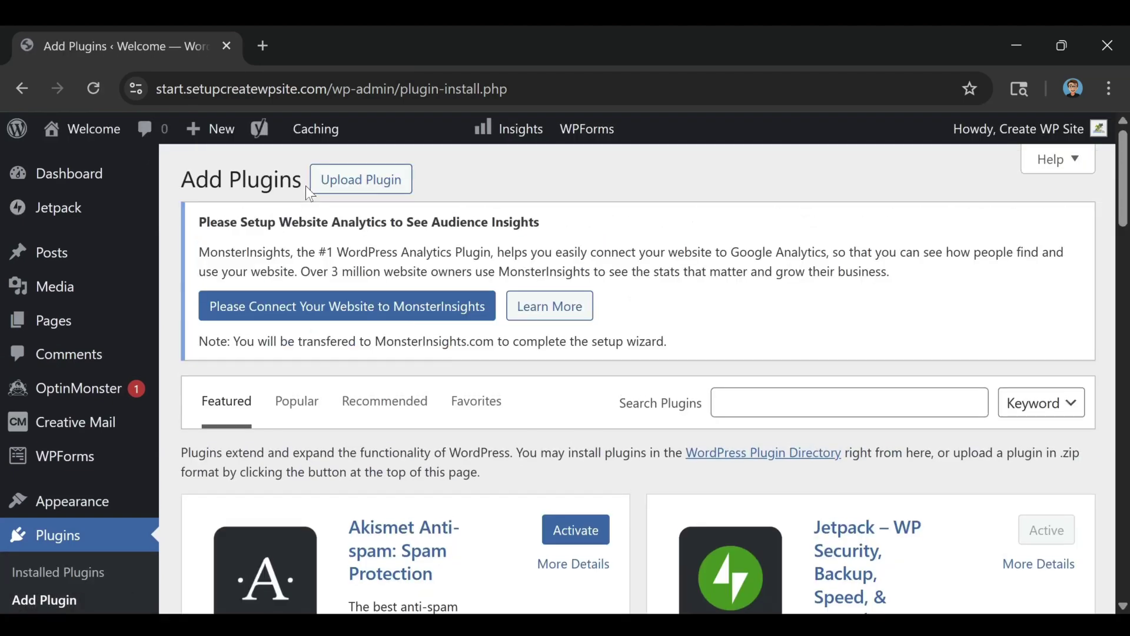
scroll(606, 441, down, 3)
scroll(609, 441, up, 3)
click(303, 406)
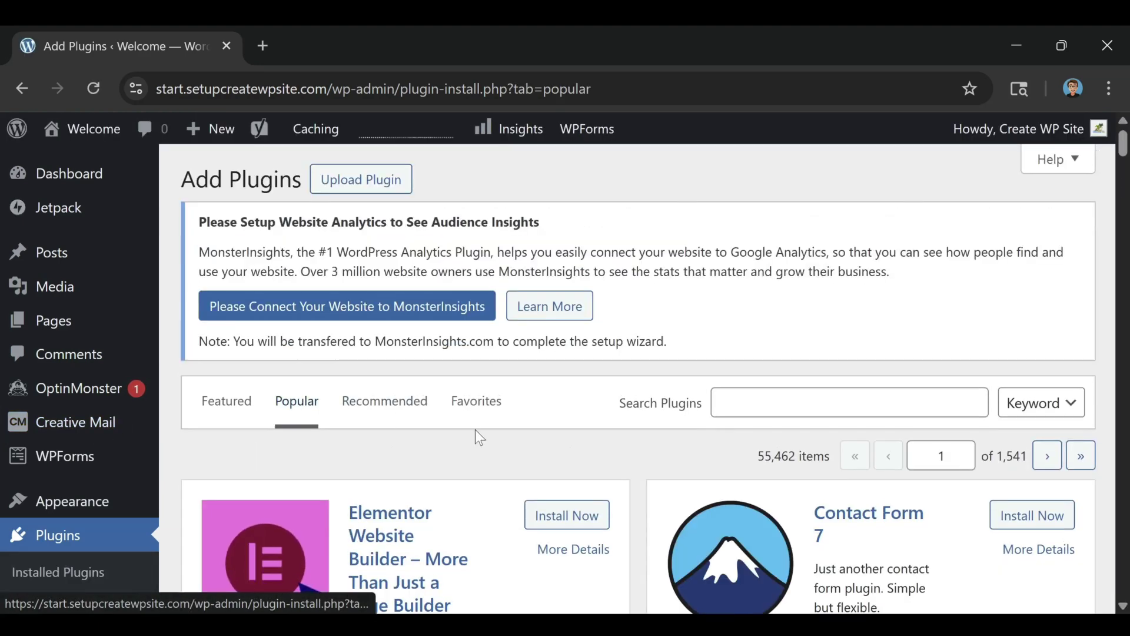
scroll(475, 429, down, 5)
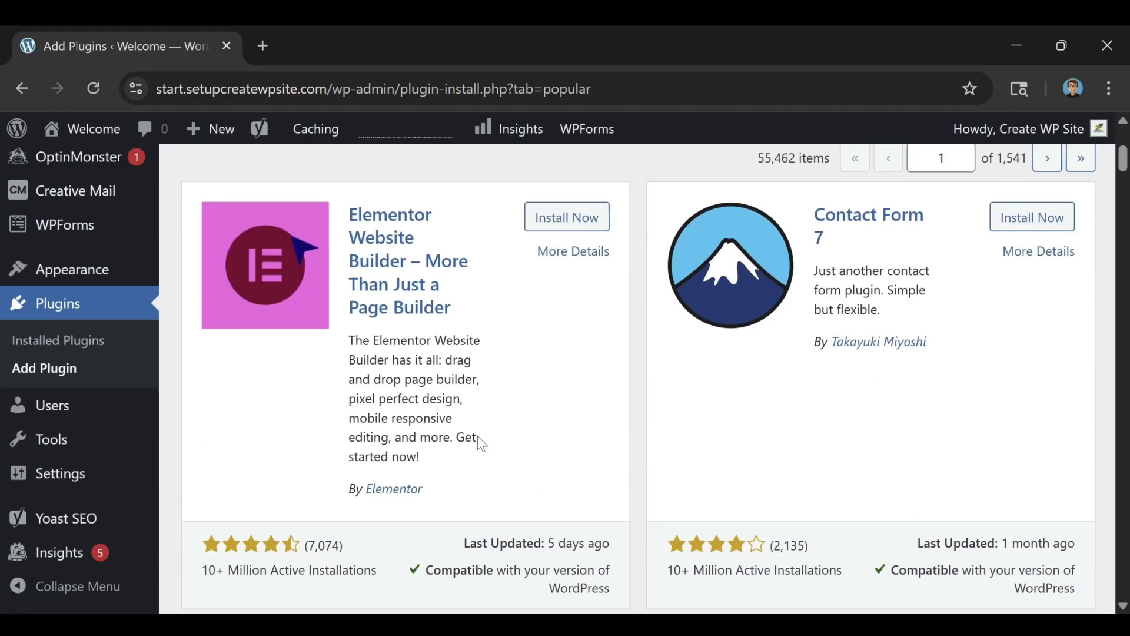
scroll(724, 371, down, 3)
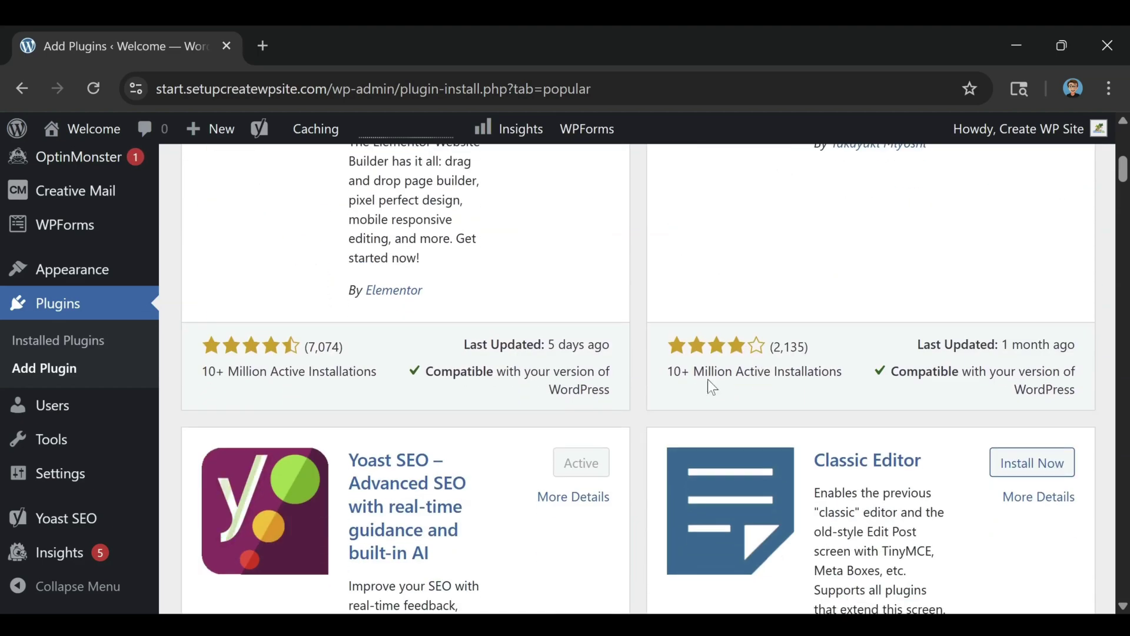
scroll(709, 382, down, 3)
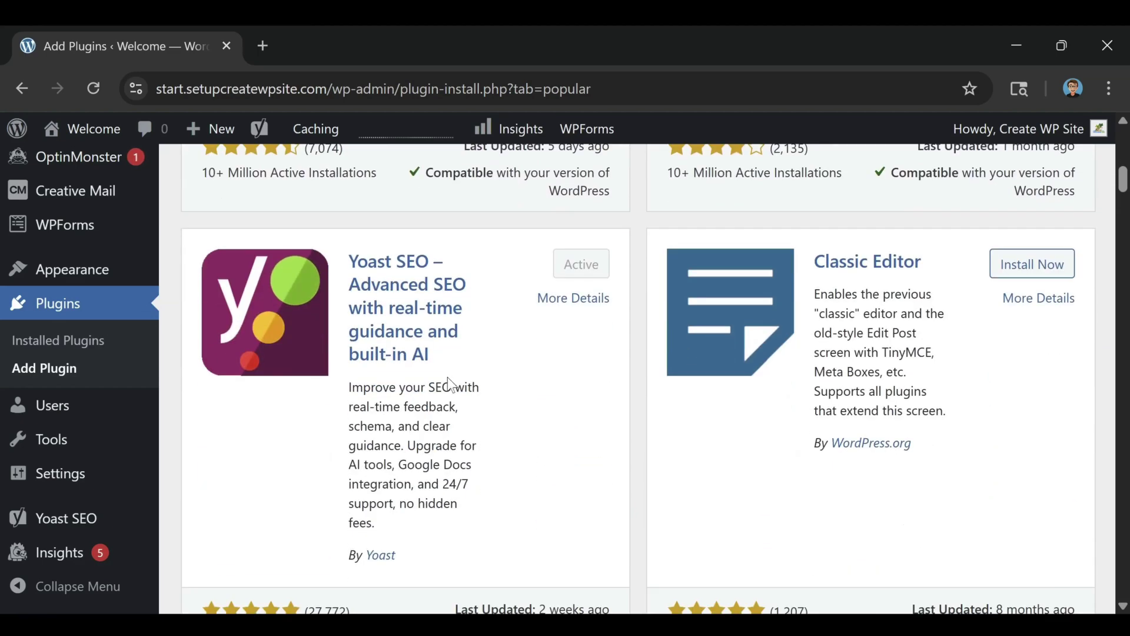
scroll(449, 384, down, 8)
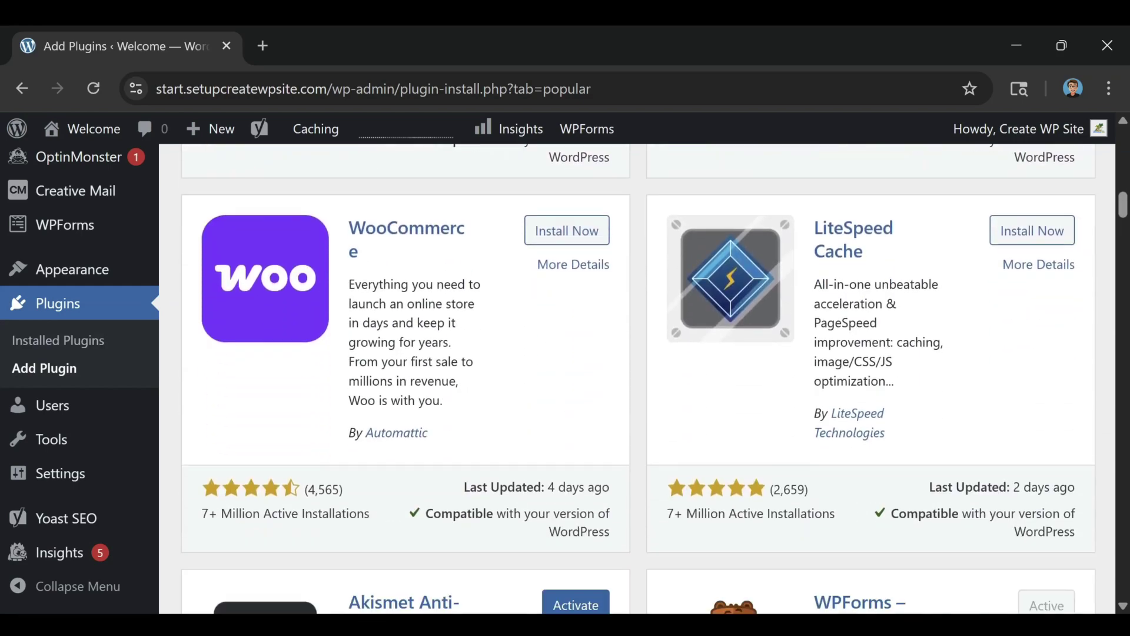
scroll(453, 397, up, 10)
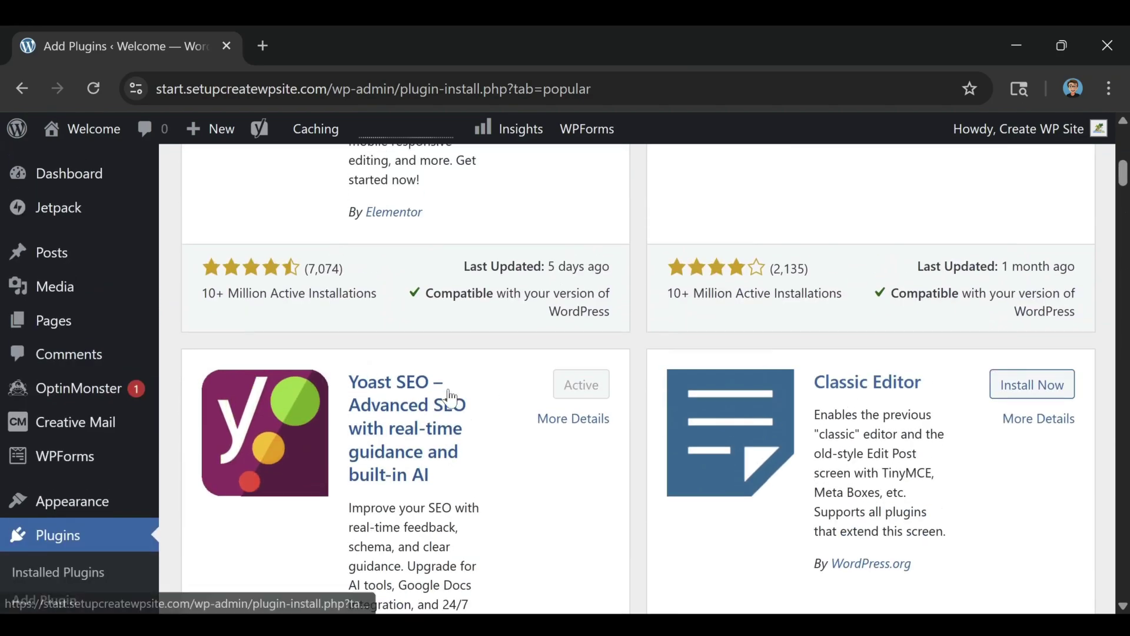
scroll(452, 397, up, 6)
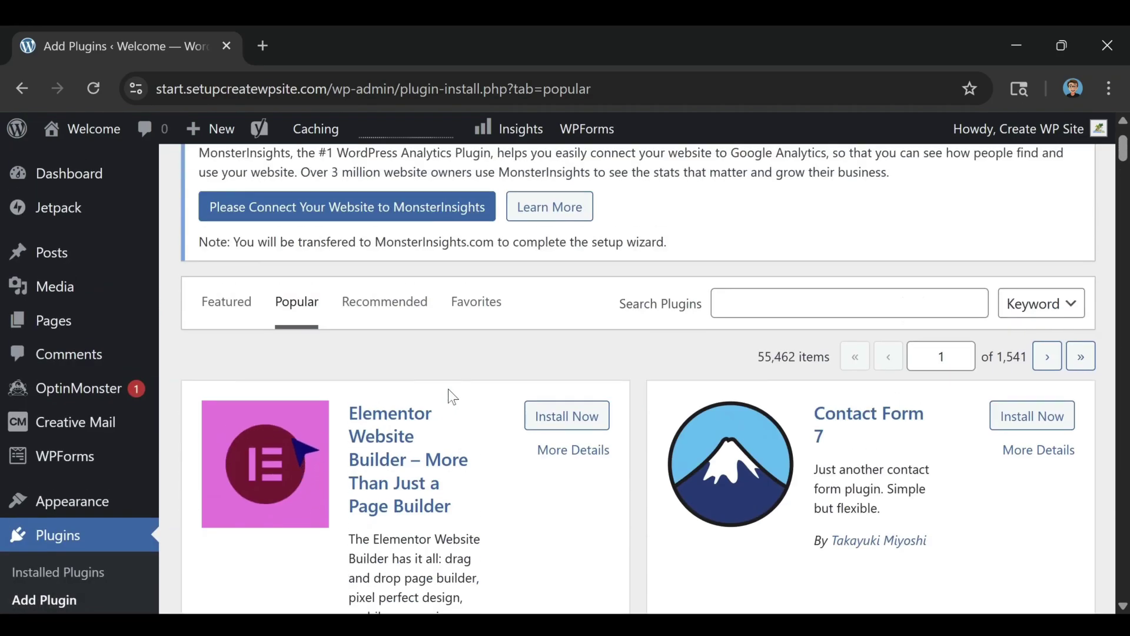
scroll(88, 401, down, 5)
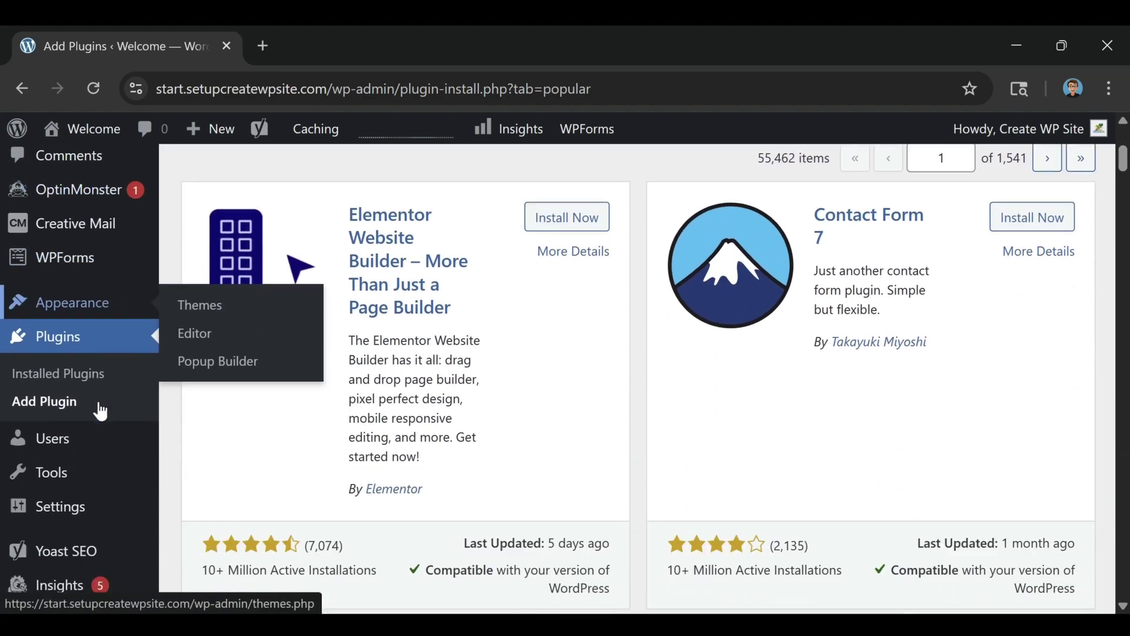
mouse_move(100, 411)
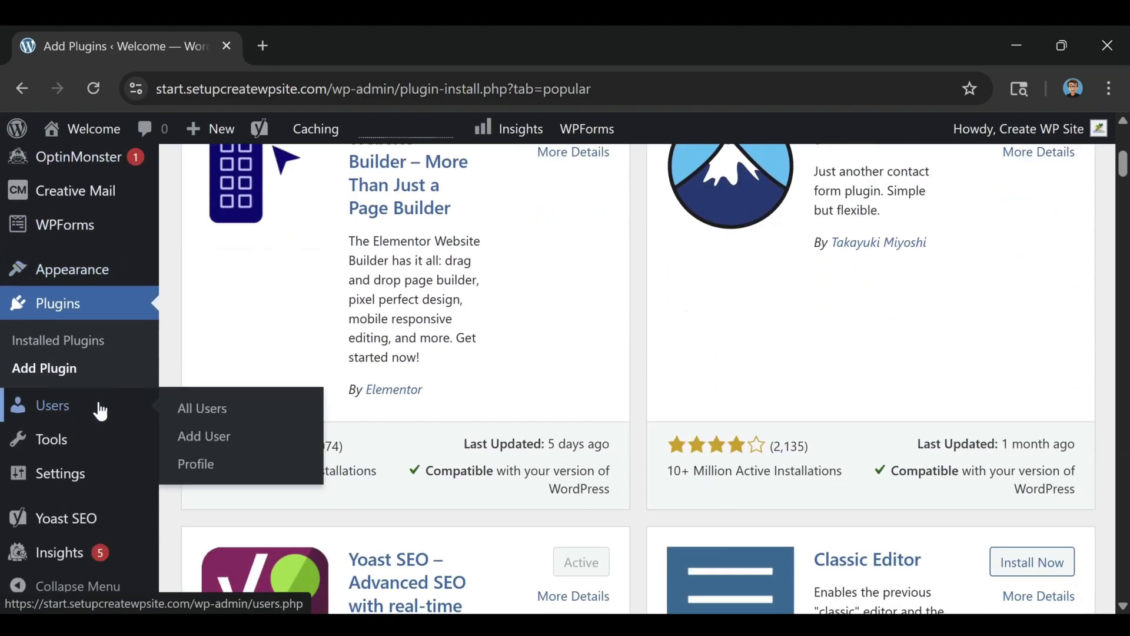
click(49, 419)
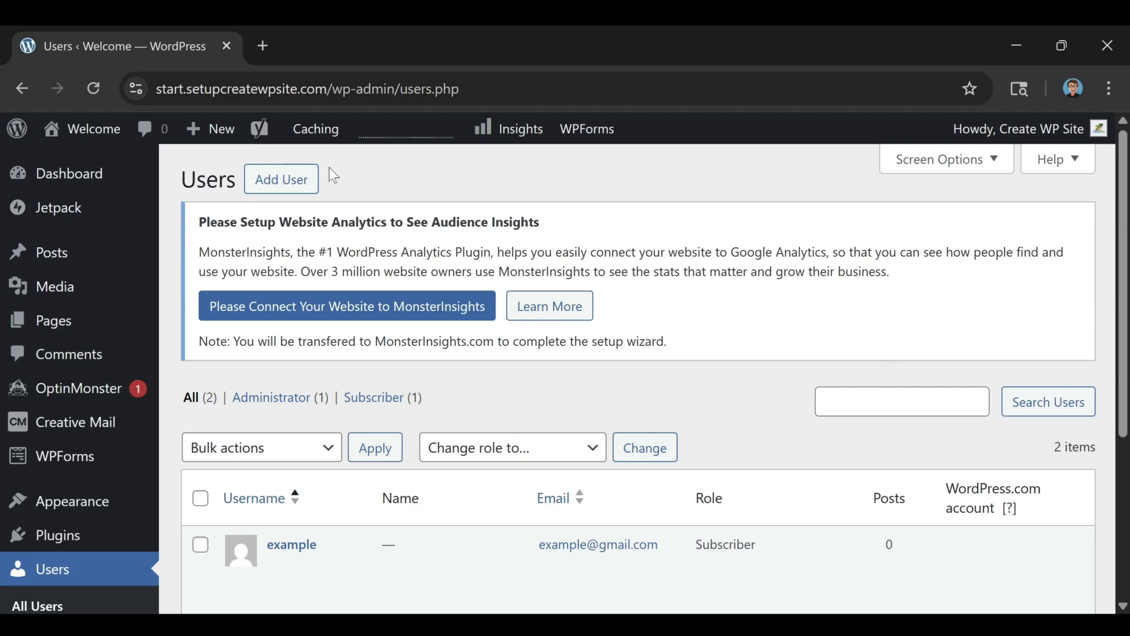
Step: Review General Settings: title Welcome, Subscriber default role, UTC+0 timezone, Monday week start
click(268, 187)
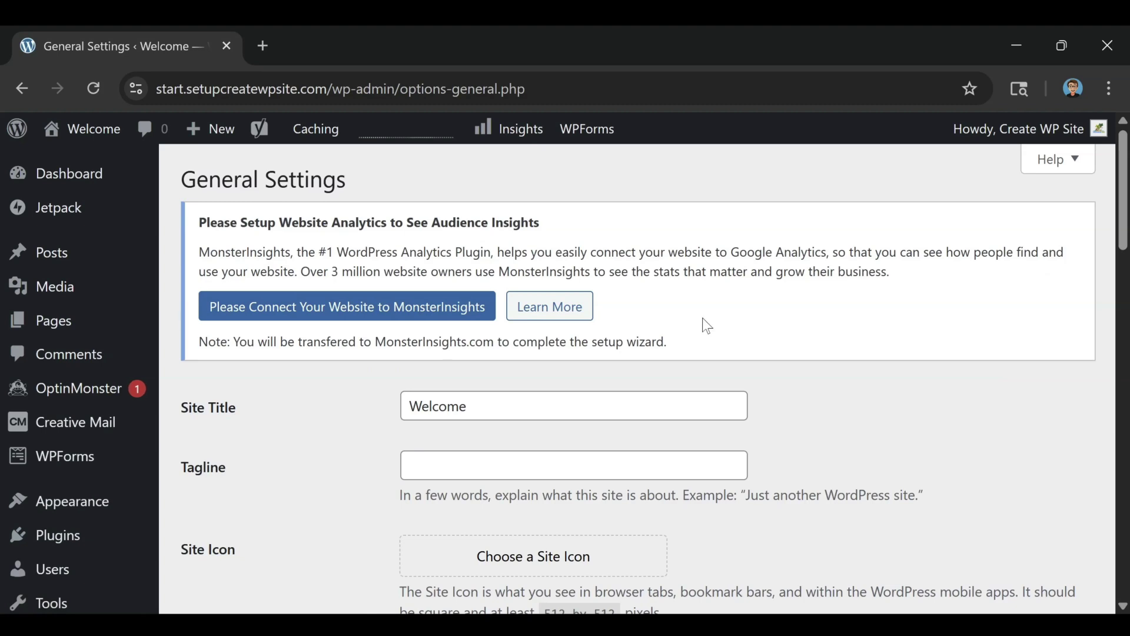
scroll(702, 320, down, 3)
scroll(686, 345, down, 1)
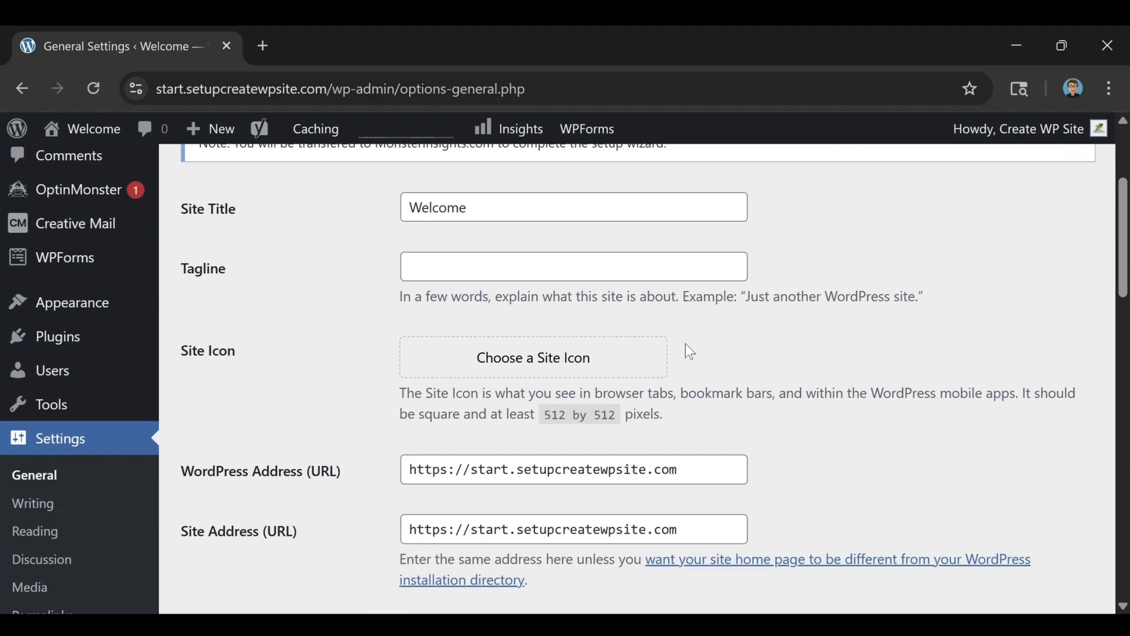
scroll(686, 346, down, 7)
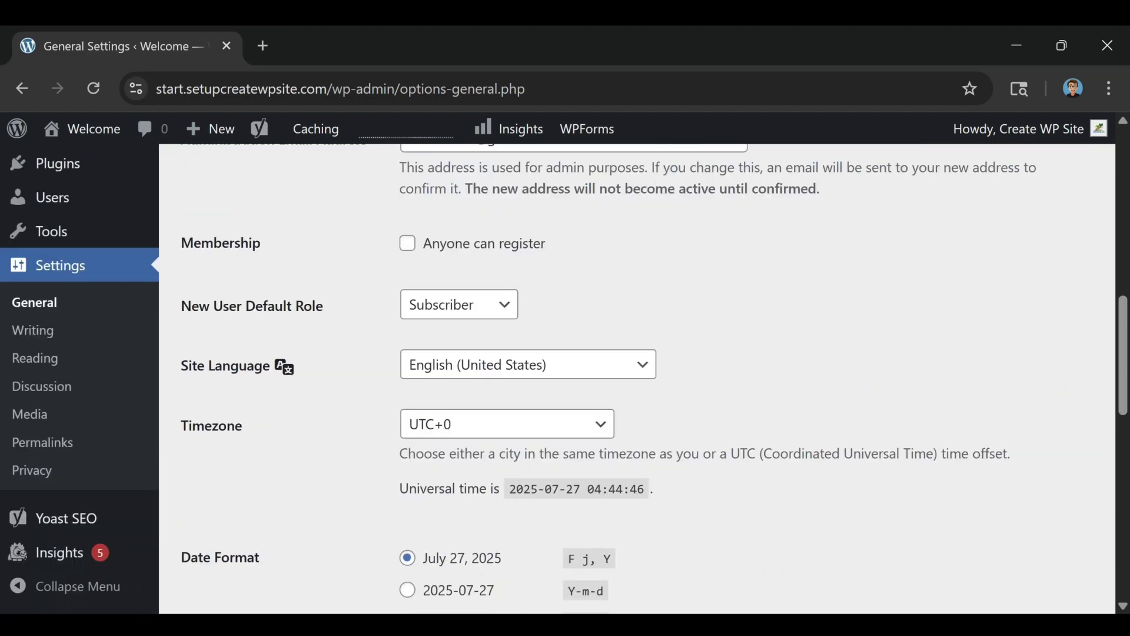
scroll(680, 355, down, 12)
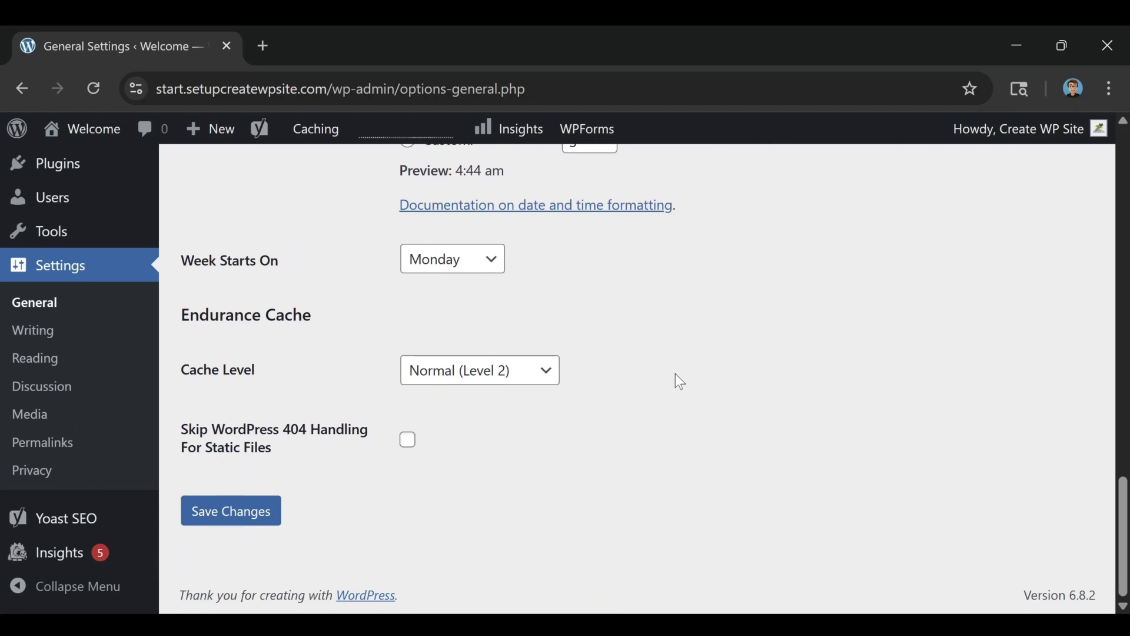
Step: Review the Post name permalink structure, then go to the Tools page
click(57, 447)
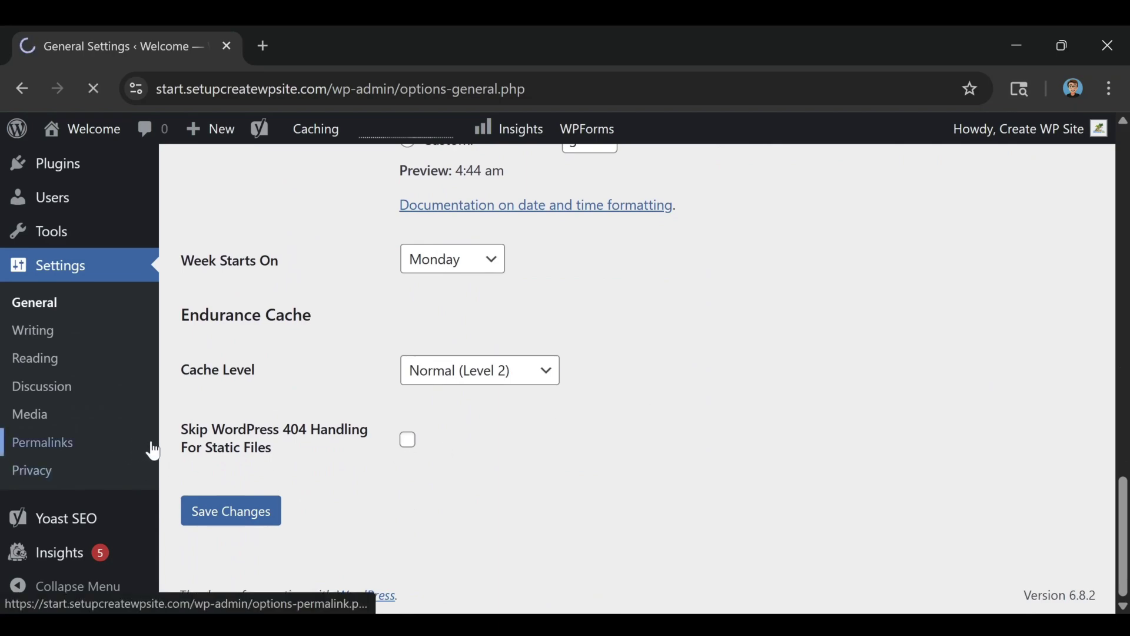
scroll(355, 467, down, 6)
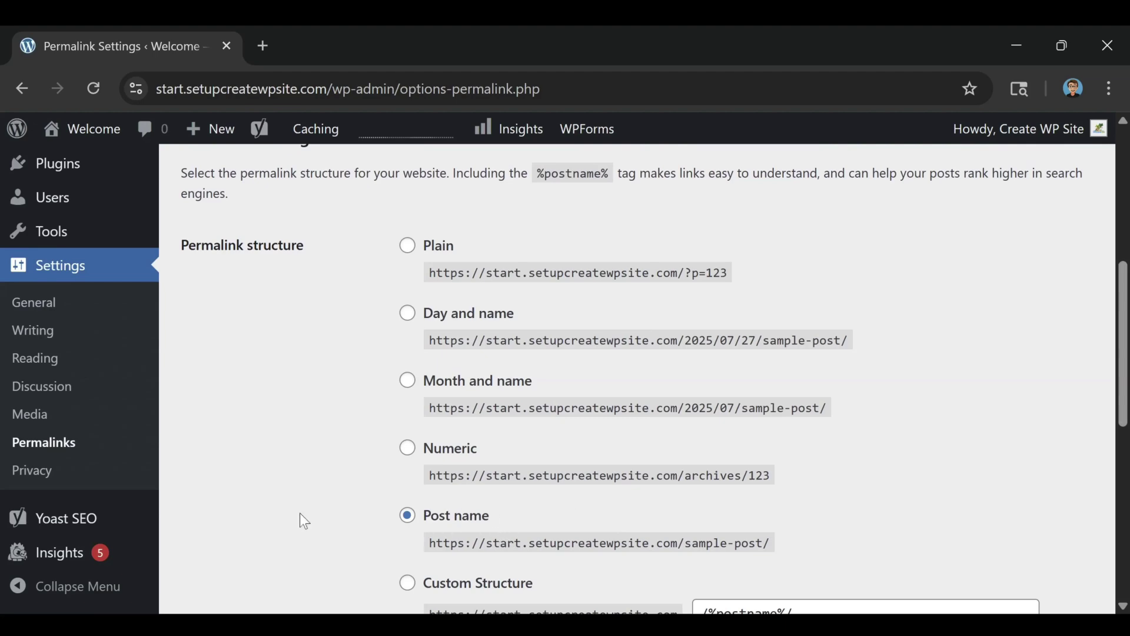
scroll(68, 391, down, 5)
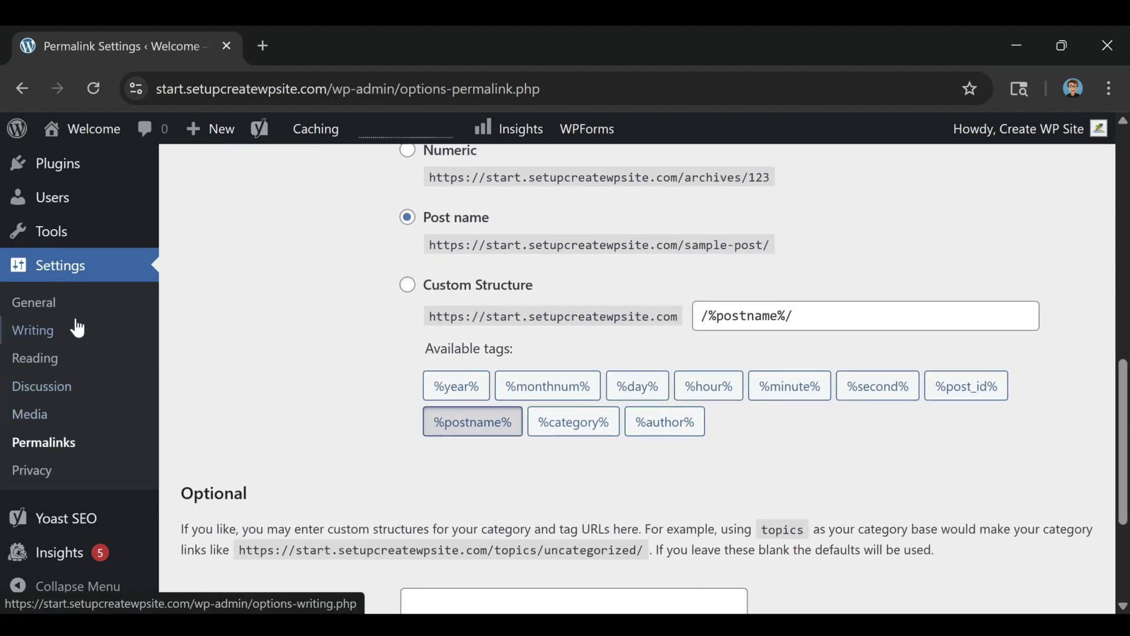
click(41, 231)
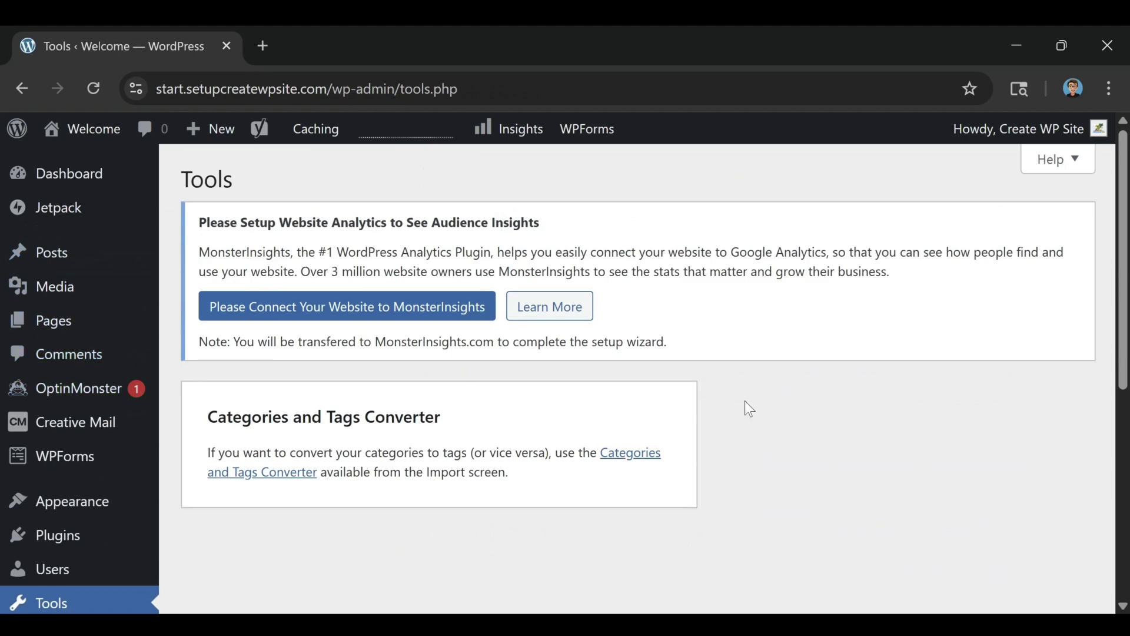
Step: Go back to the Dashboard and look over its site health, drafts and news widgets
click(57, 185)
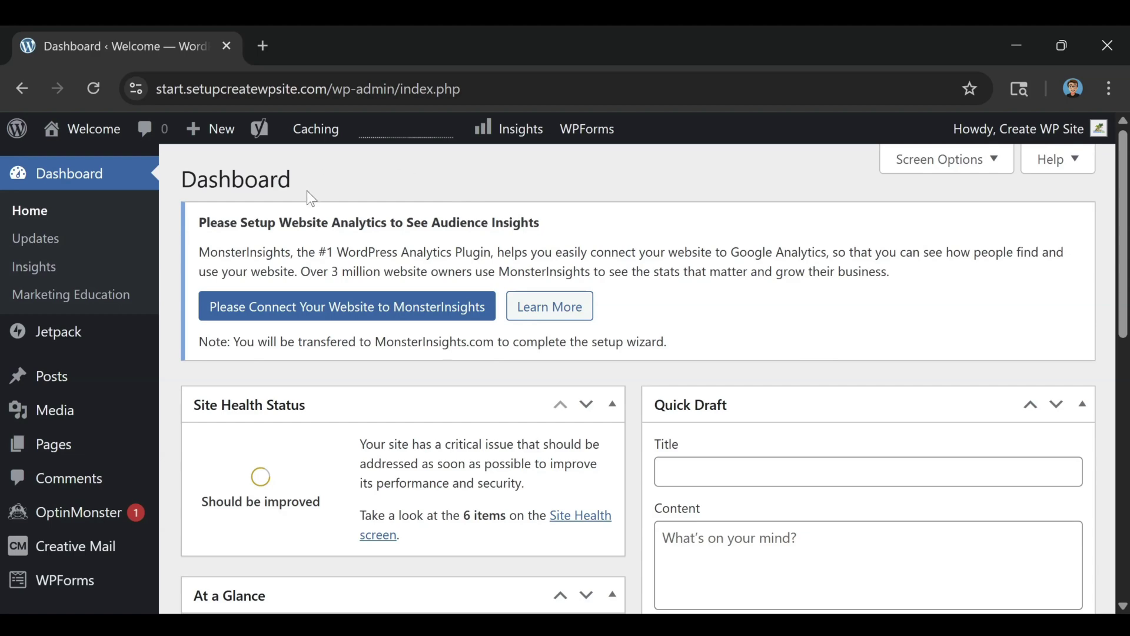
scroll(39, 289, down, 2)
scroll(39, 288, down, 4)
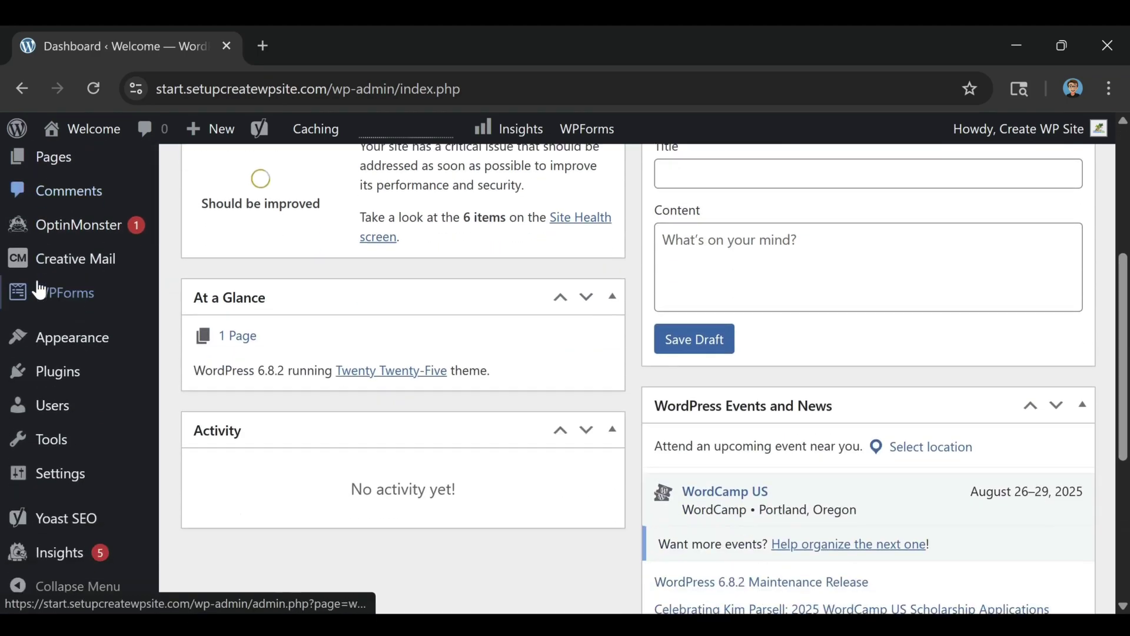
mouse_move(43, 303)
scroll(43, 303, up, 4)
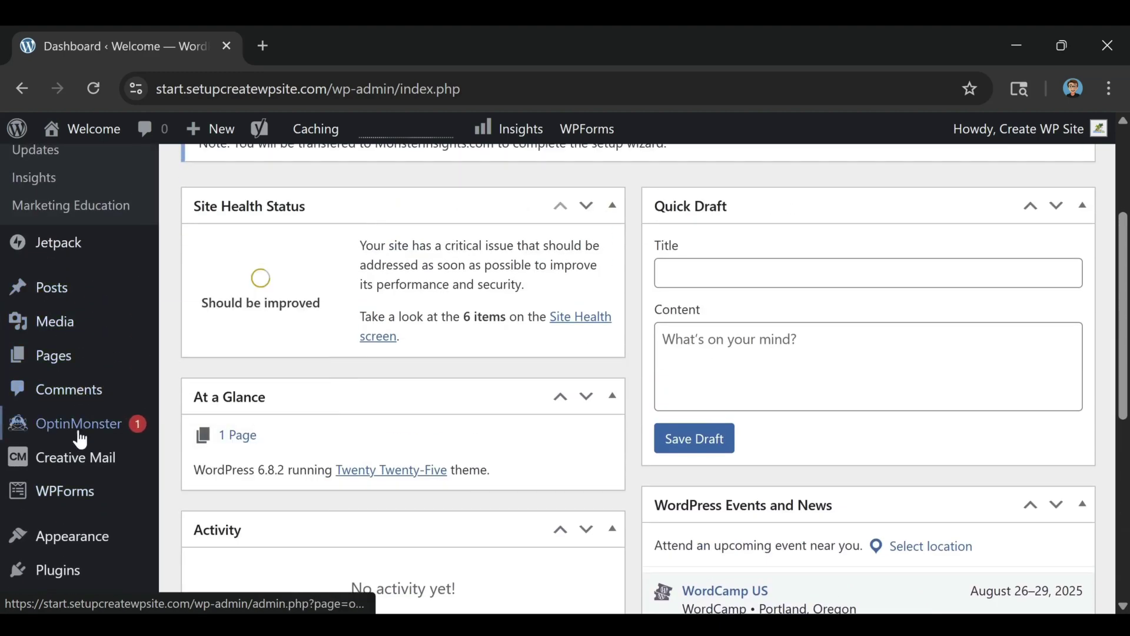
scroll(81, 535, down, 4)
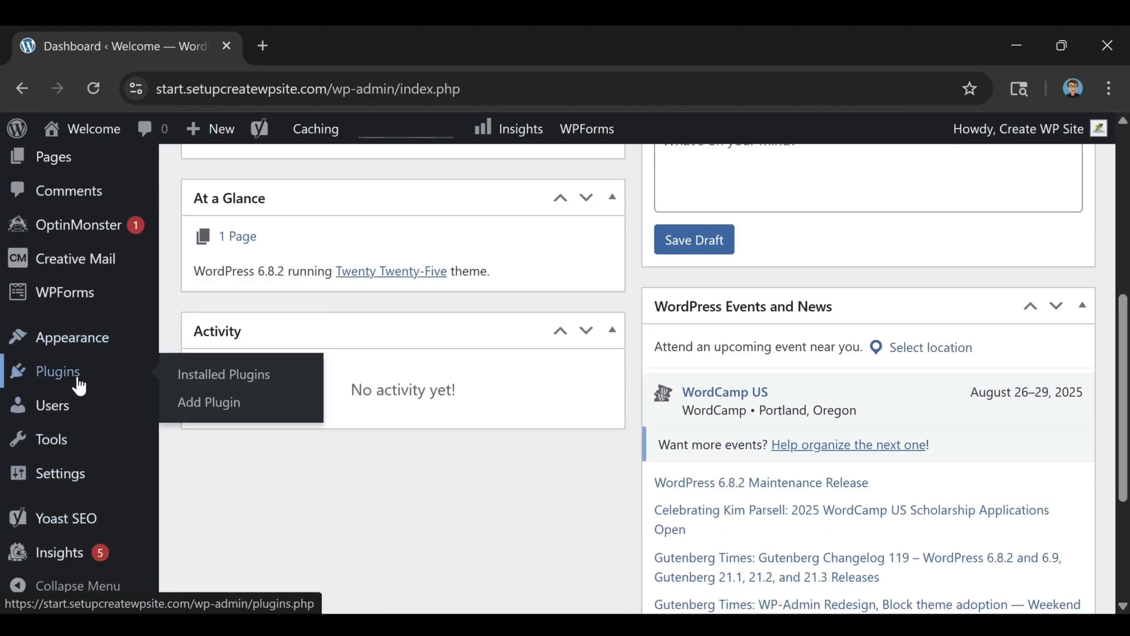
mouse_move(80, 480)
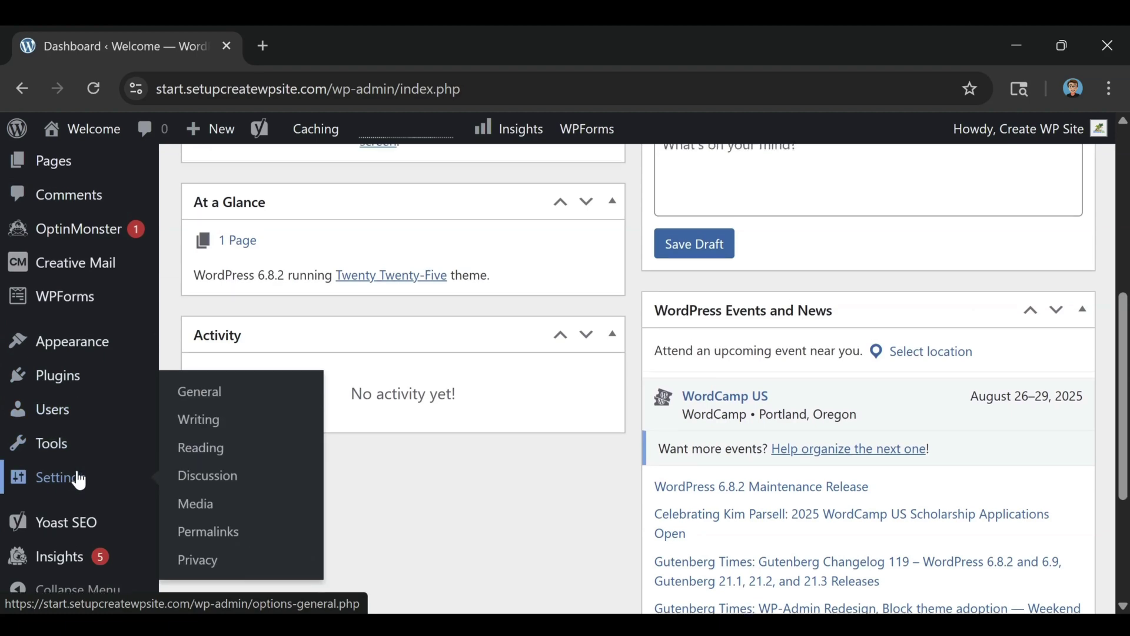
scroll(79, 479, up, 6)
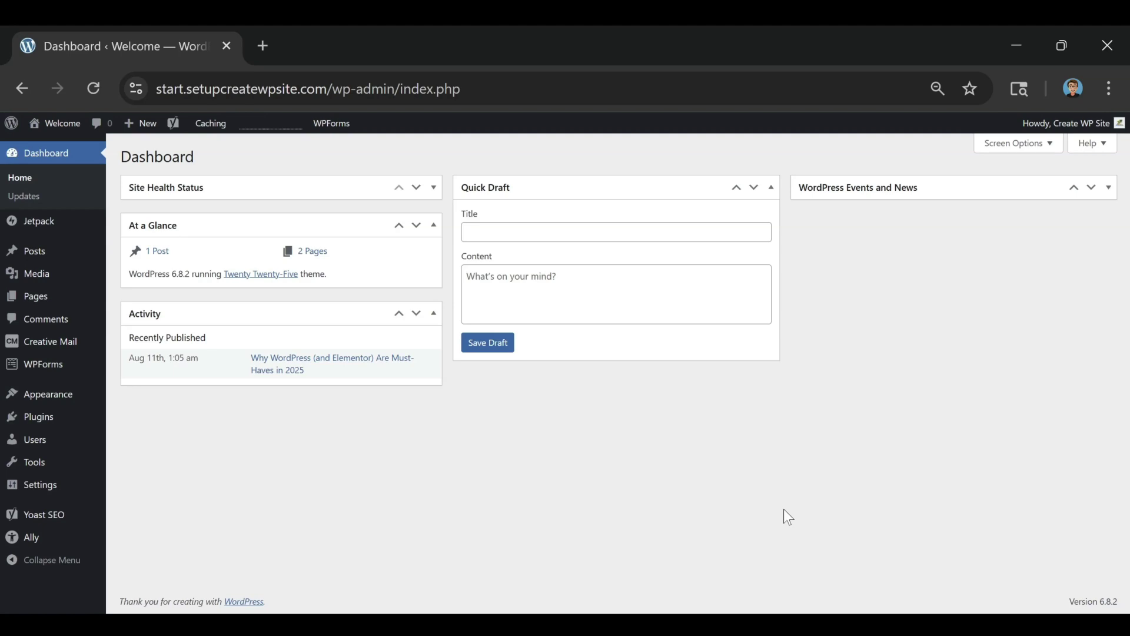
Step: Open the Pages list and select the Sample Page checkbox for a bulk action
click(42, 302)
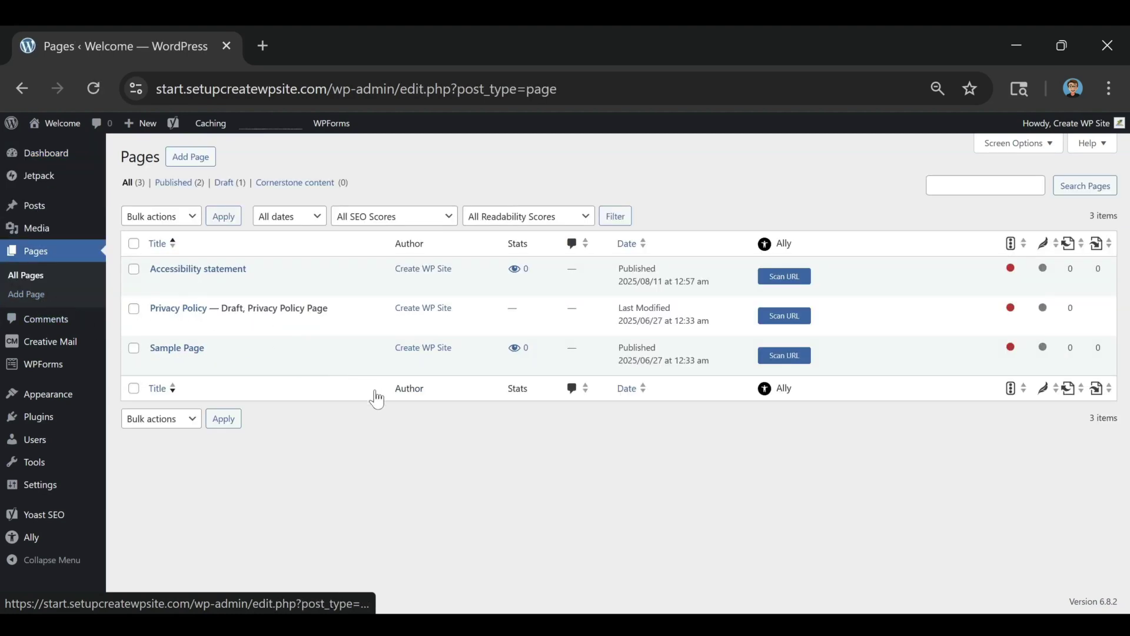
click(134, 349)
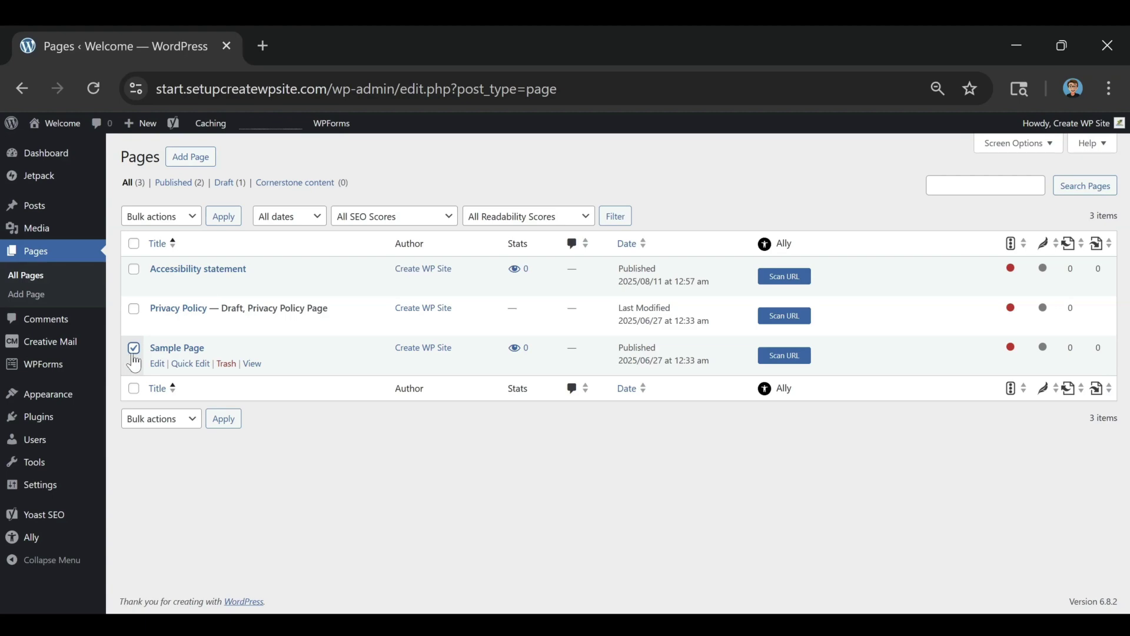